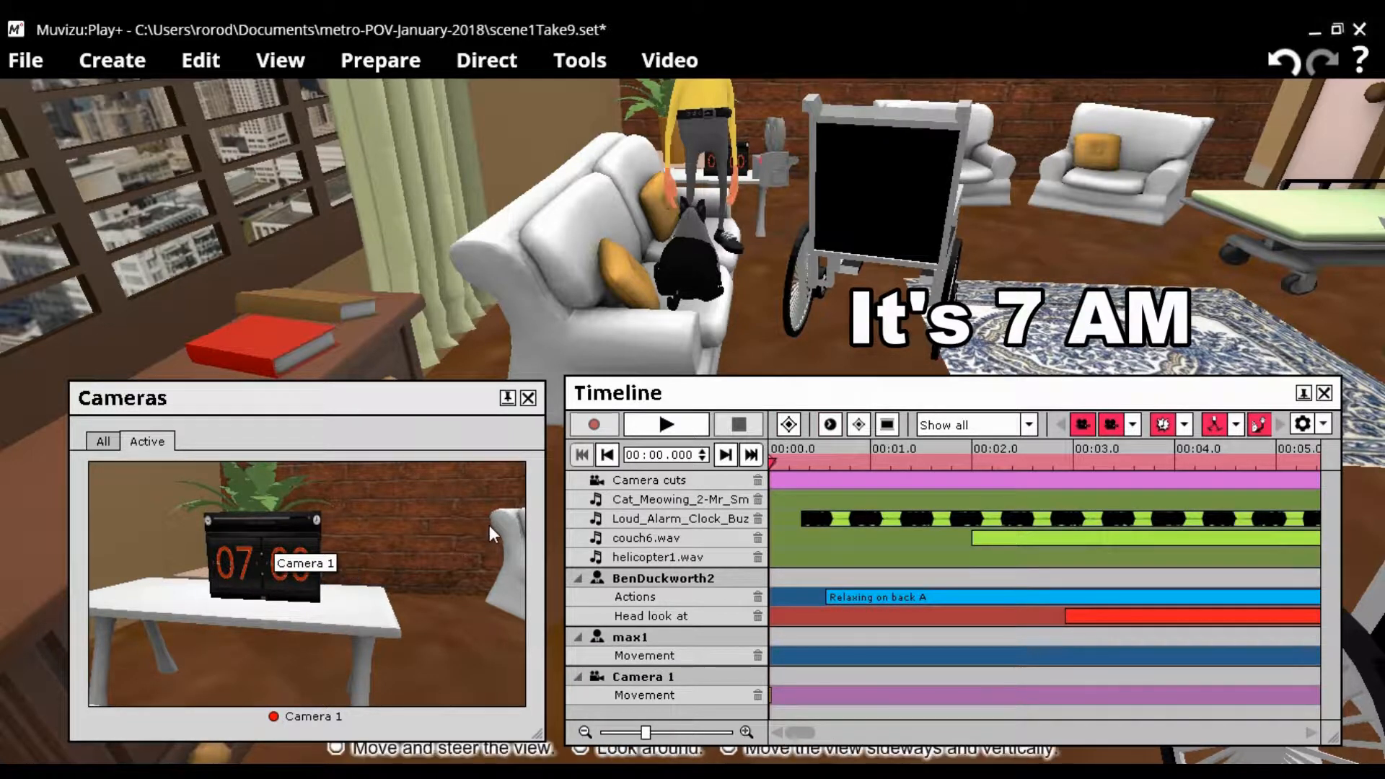
# Play the living room scene from the start and return the timeline to the beginning
pyautogui.click(666, 426)
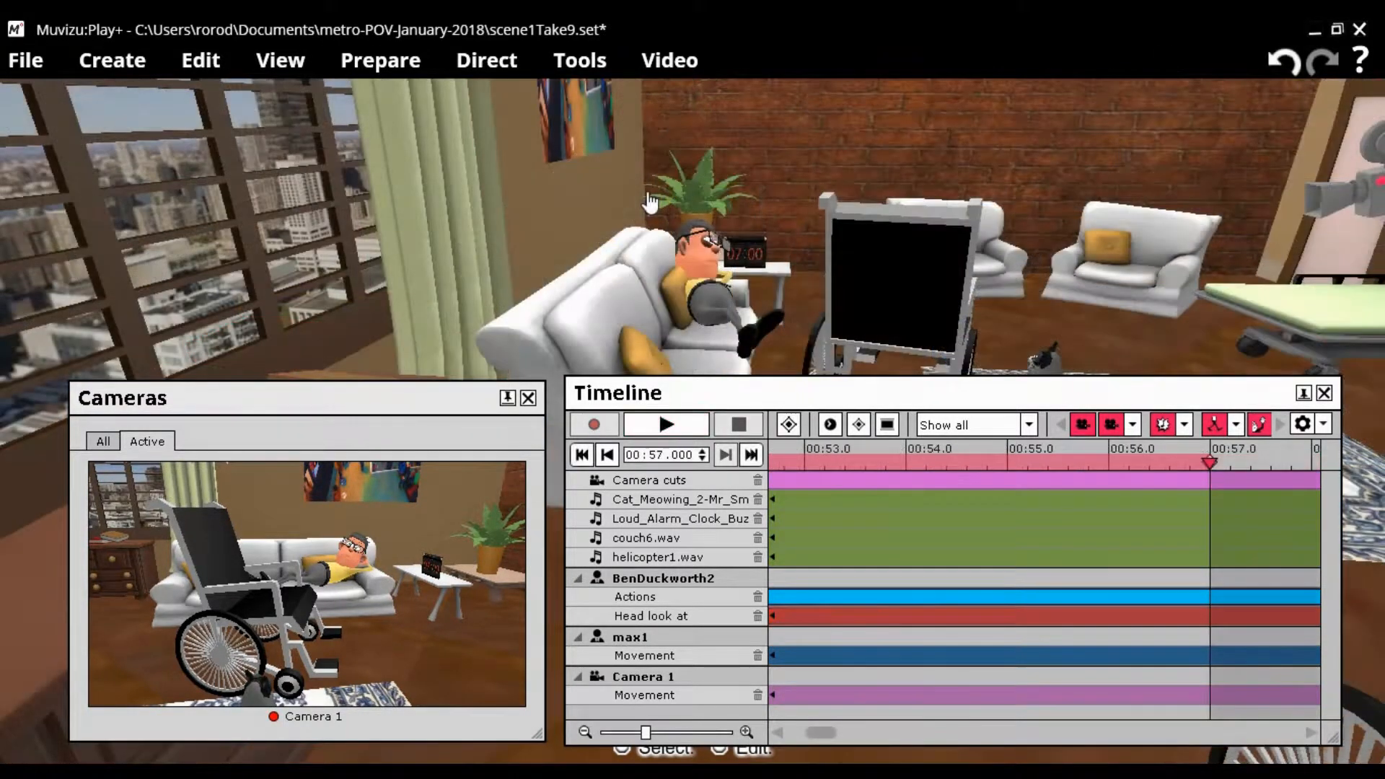
pyautogui.click(580, 455)
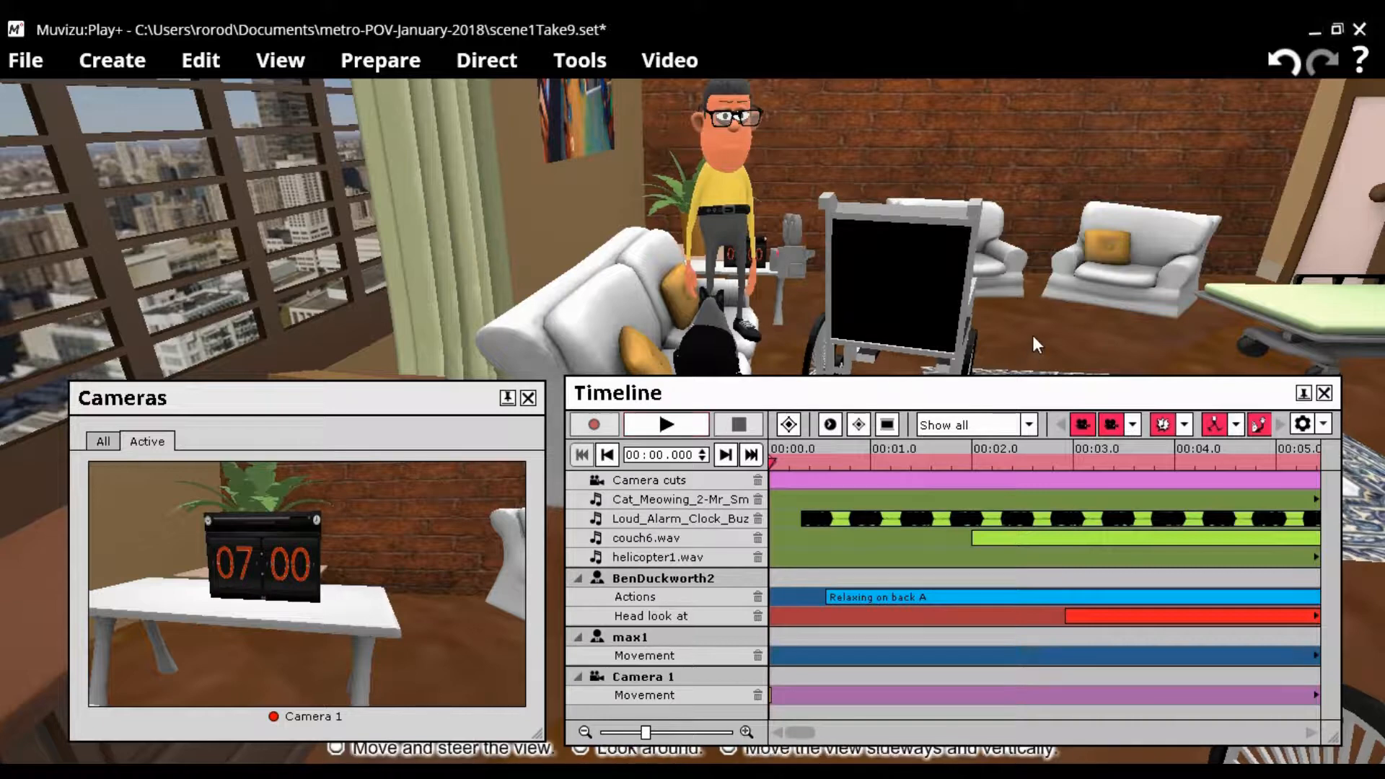
# List all camera feeds, locate Camera 2 behind the brick wall and remove the wall to open up the forest set
pyautogui.moveTo(1033, 335); pyautogui.dragTo(995, 375, button='right')
pyautogui.moveTo(912, 347); pyautogui.dragTo(912, 355)
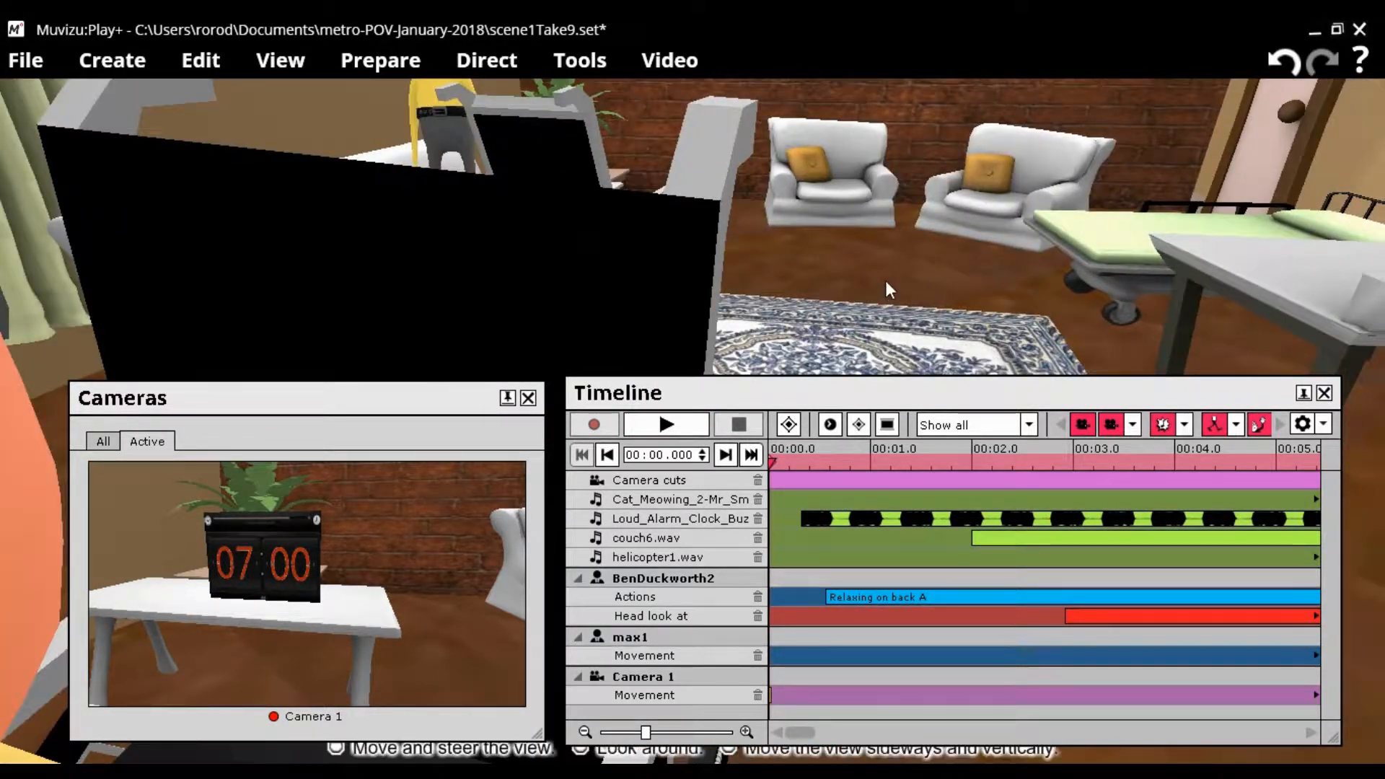
pyautogui.moveTo(856, 278); pyautogui.dragTo(735, 305)
pyautogui.moveTo(807, 240); pyautogui.dragTo(808, 239)
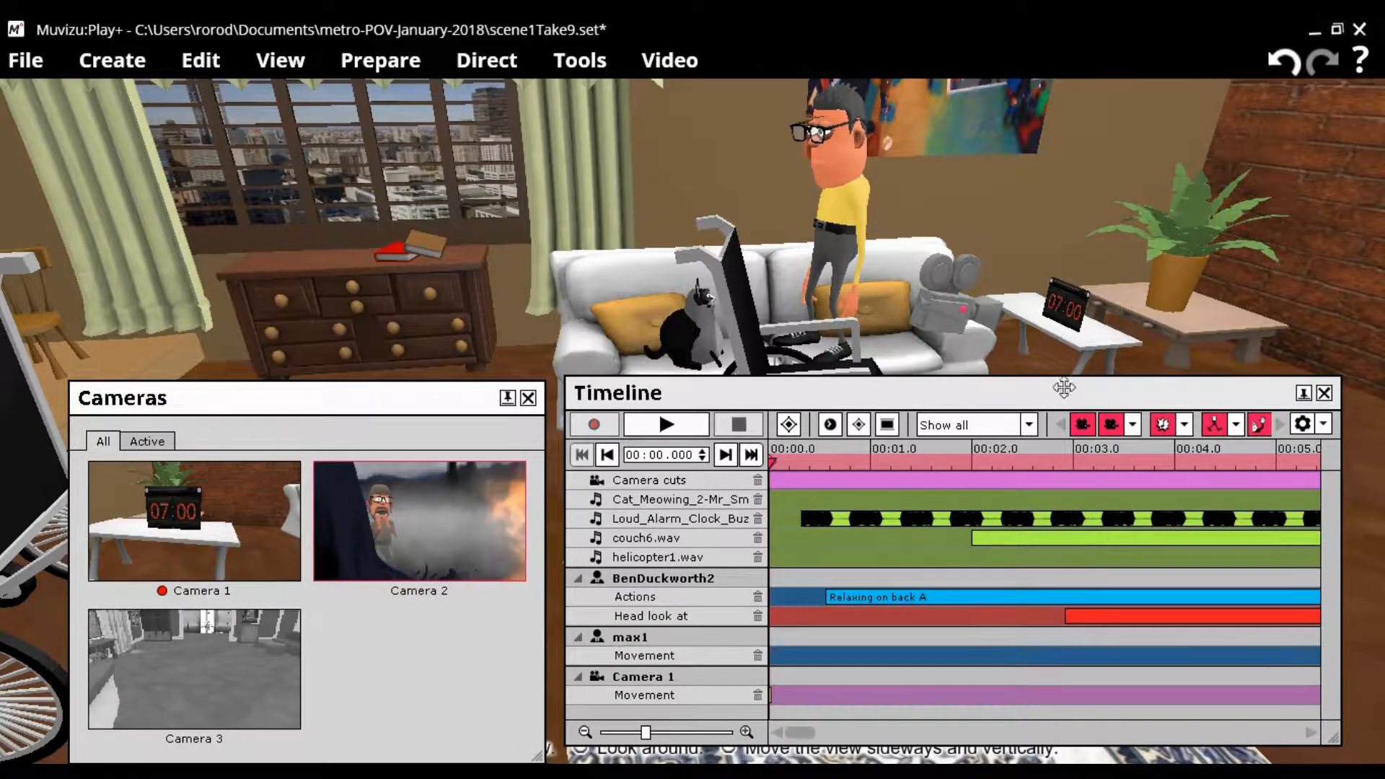
pyautogui.moveTo(962, 263); pyautogui.dragTo(1110, 224, button='right')
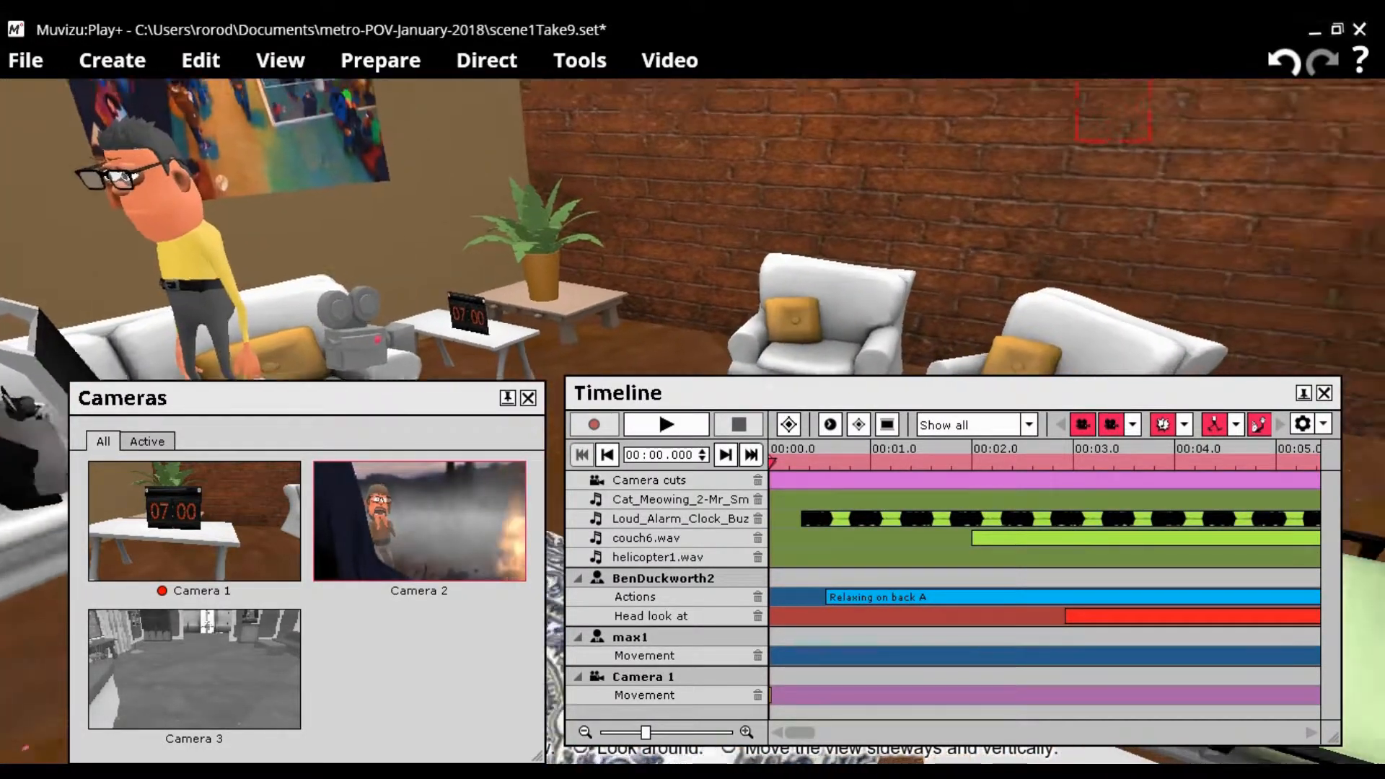
pyautogui.moveTo(883, 322); pyautogui.dragTo(932, 305, button='right')
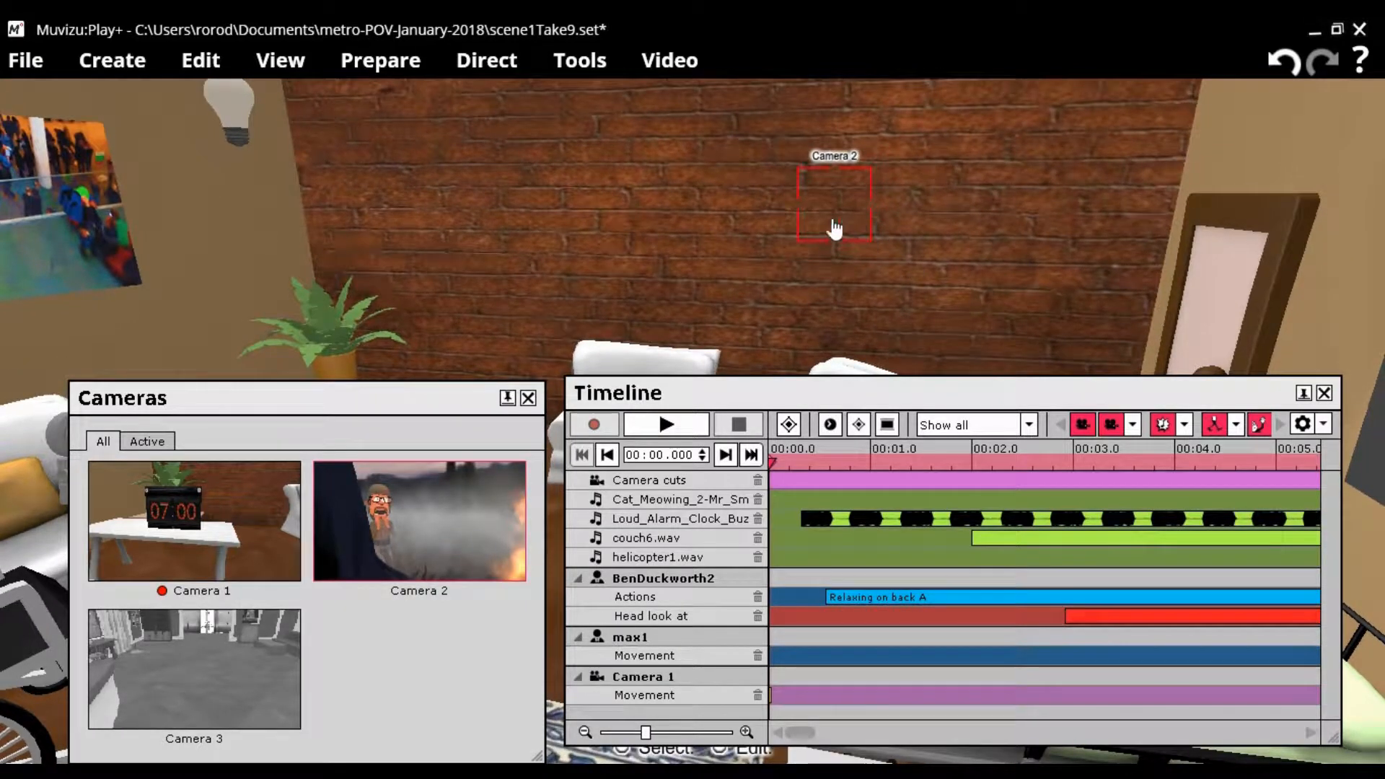
pyautogui.moveTo(507, 189); pyautogui.dragTo(508, 191, button='right')
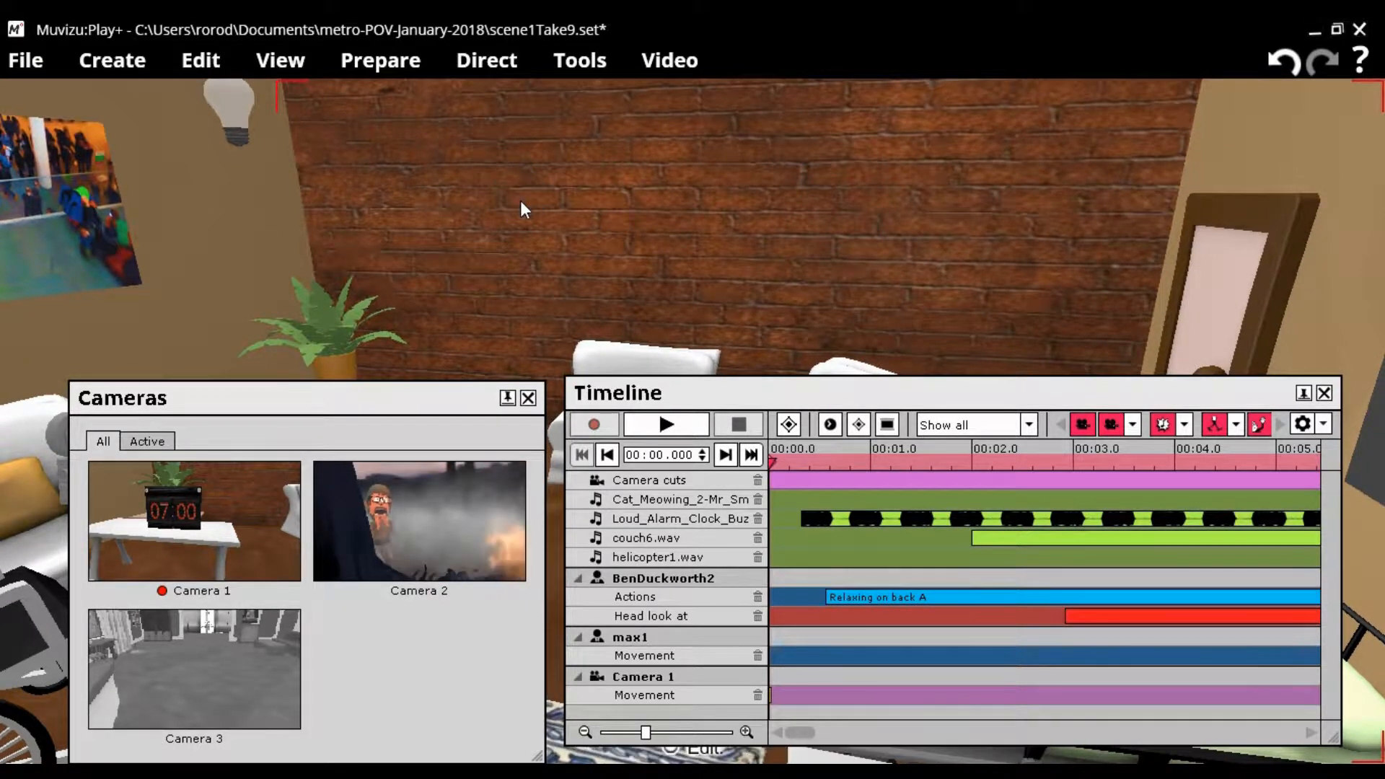
pyautogui.click(443, 504)
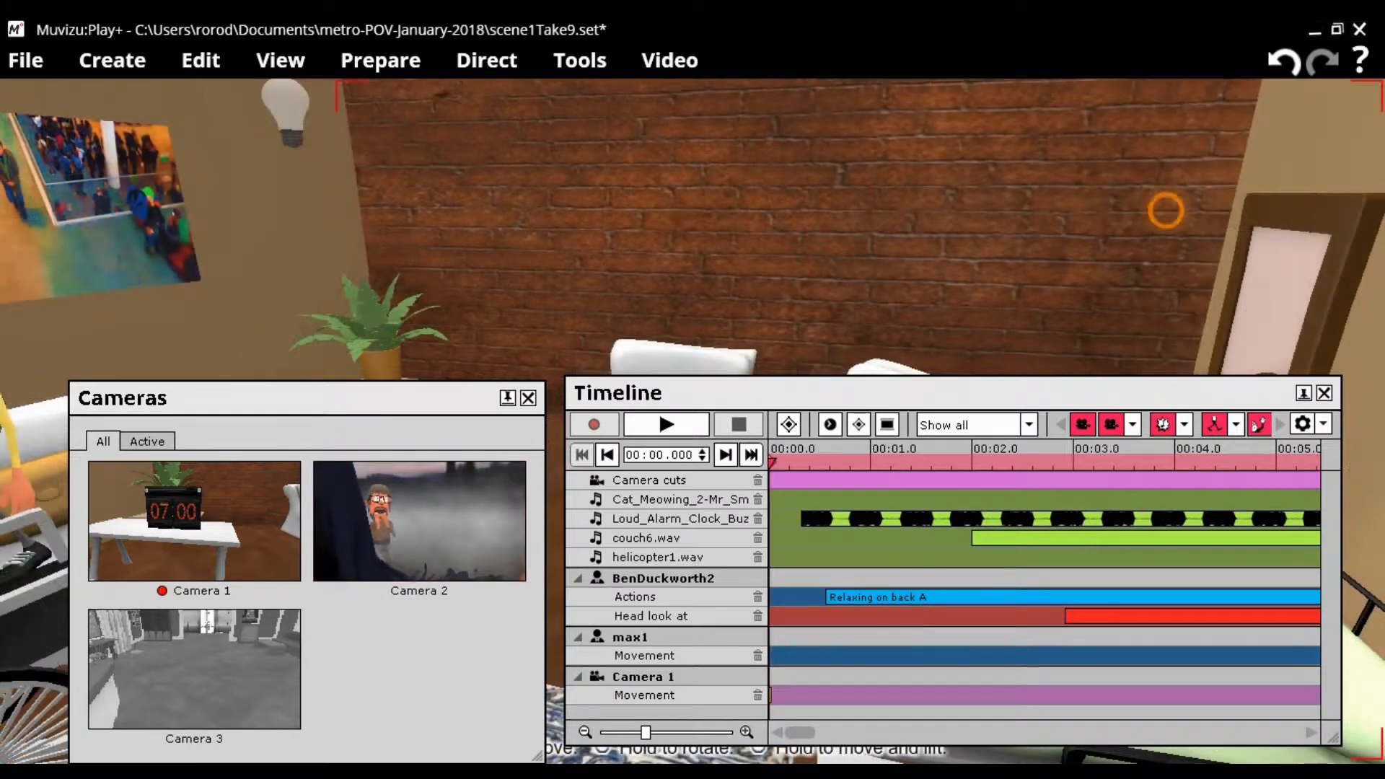
pyautogui.moveTo(1165, 213); pyautogui.dragTo(495, 246)
pyautogui.moveTo(485, 222); pyautogui.dragTo(656, 483, button='right')
pyautogui.moveTo(505, 359); pyautogui.dragTo(500, 280)
pyautogui.moveTo(497, 219); pyautogui.dragTo(497, 94, button='right')
pyautogui.moveTo(613, 300)
pyautogui.mouseDown()
pyautogui.moveTo(601, 87)
pyautogui.moveTo(454, 309)
pyautogui.moveTo(529, 303)
pyautogui.moveTo(529, 216)
pyautogui.mouseUp()
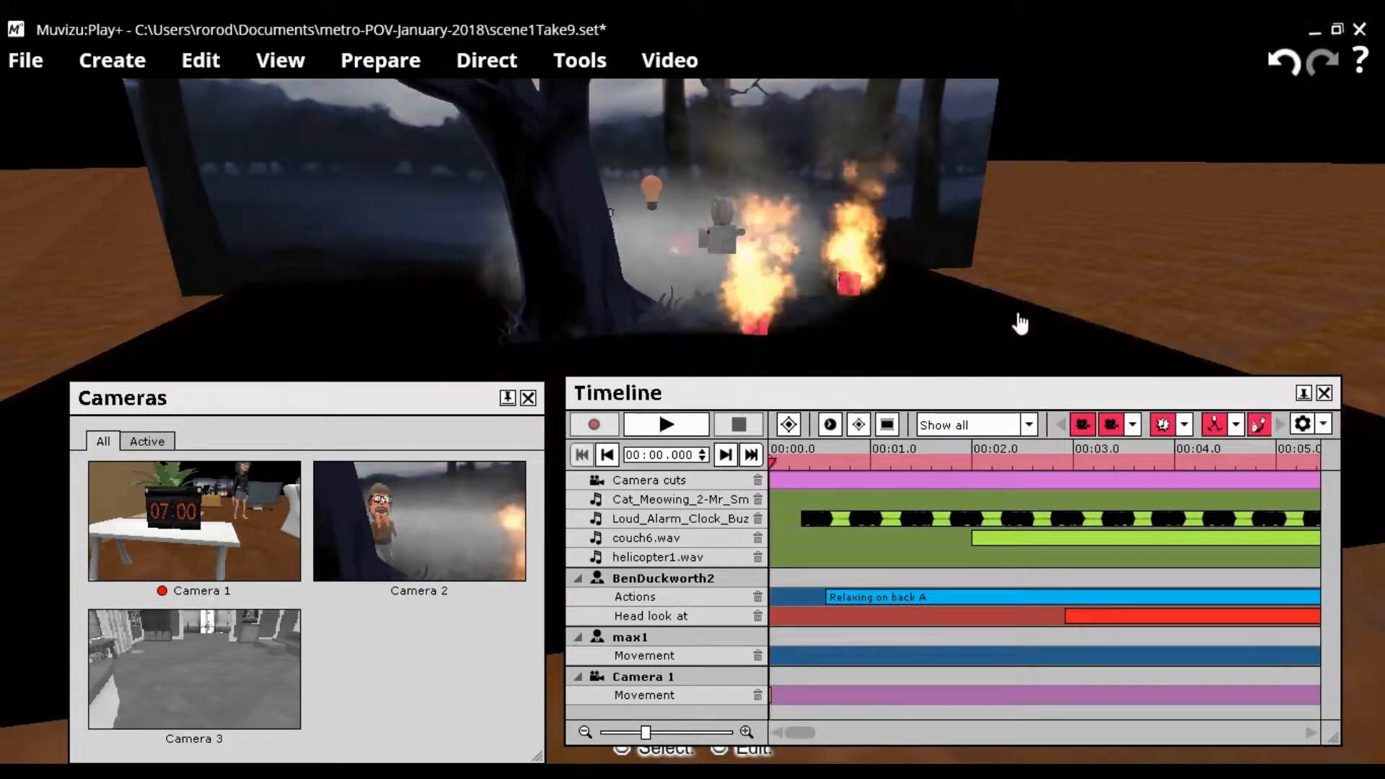
# Examine the forest set from several sides, including its backdrop, fires, smoke, character and Camera 2
pyautogui.moveTo(1143, 288); pyautogui.dragTo(1038, 306, button='right')
pyautogui.moveTo(1144, 288); pyautogui.dragTo(1143, 274)
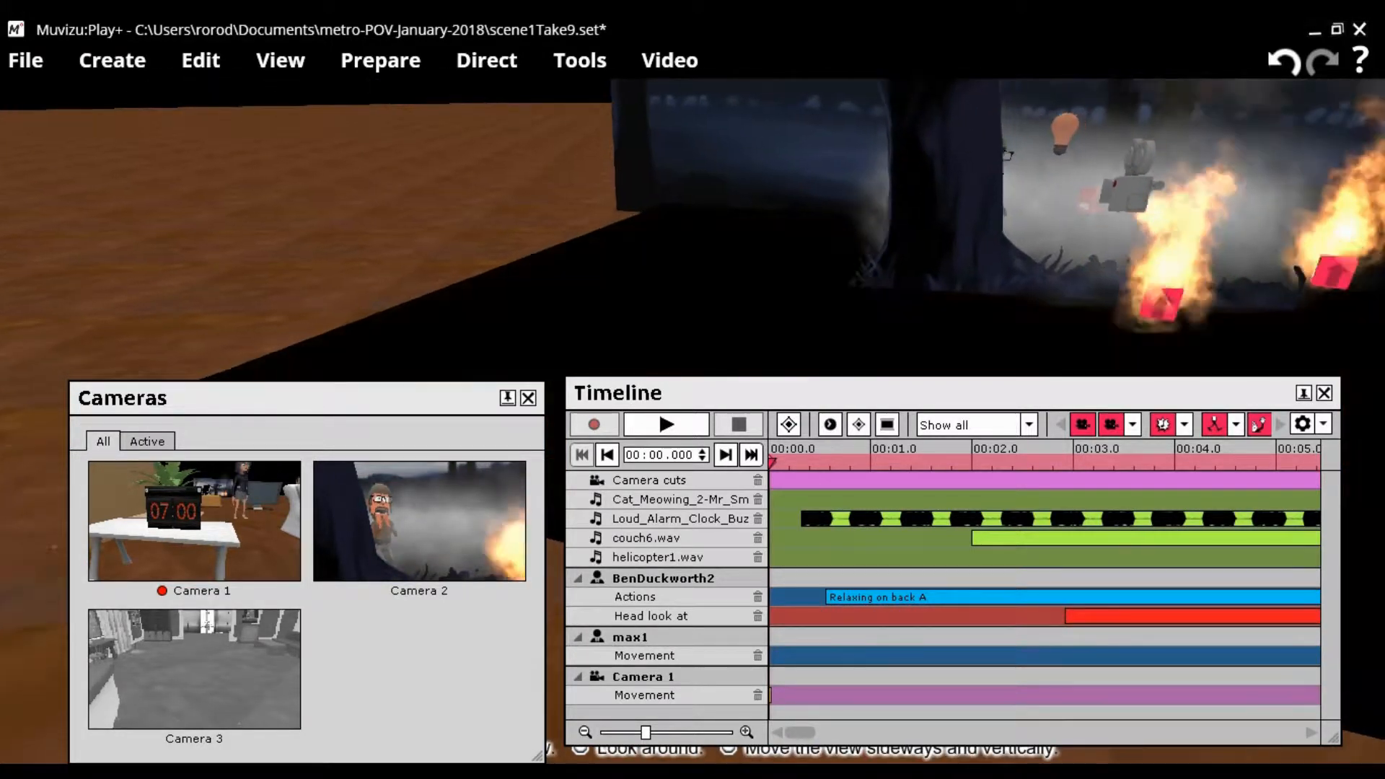
pyautogui.moveTo(1130, 290); pyautogui.dragTo(1272, 324, button='middle')
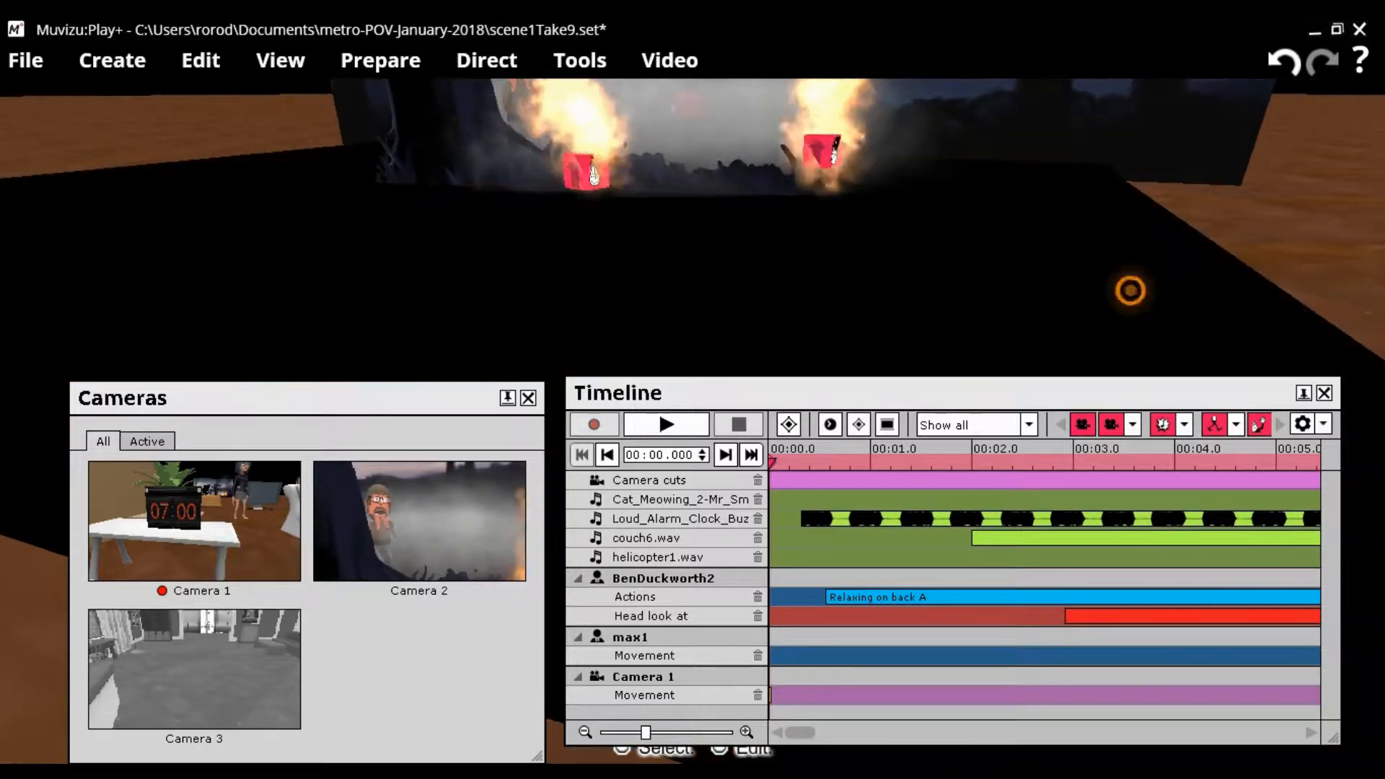
pyautogui.moveTo(1130, 291); pyautogui.dragTo(1022, 263, button='right')
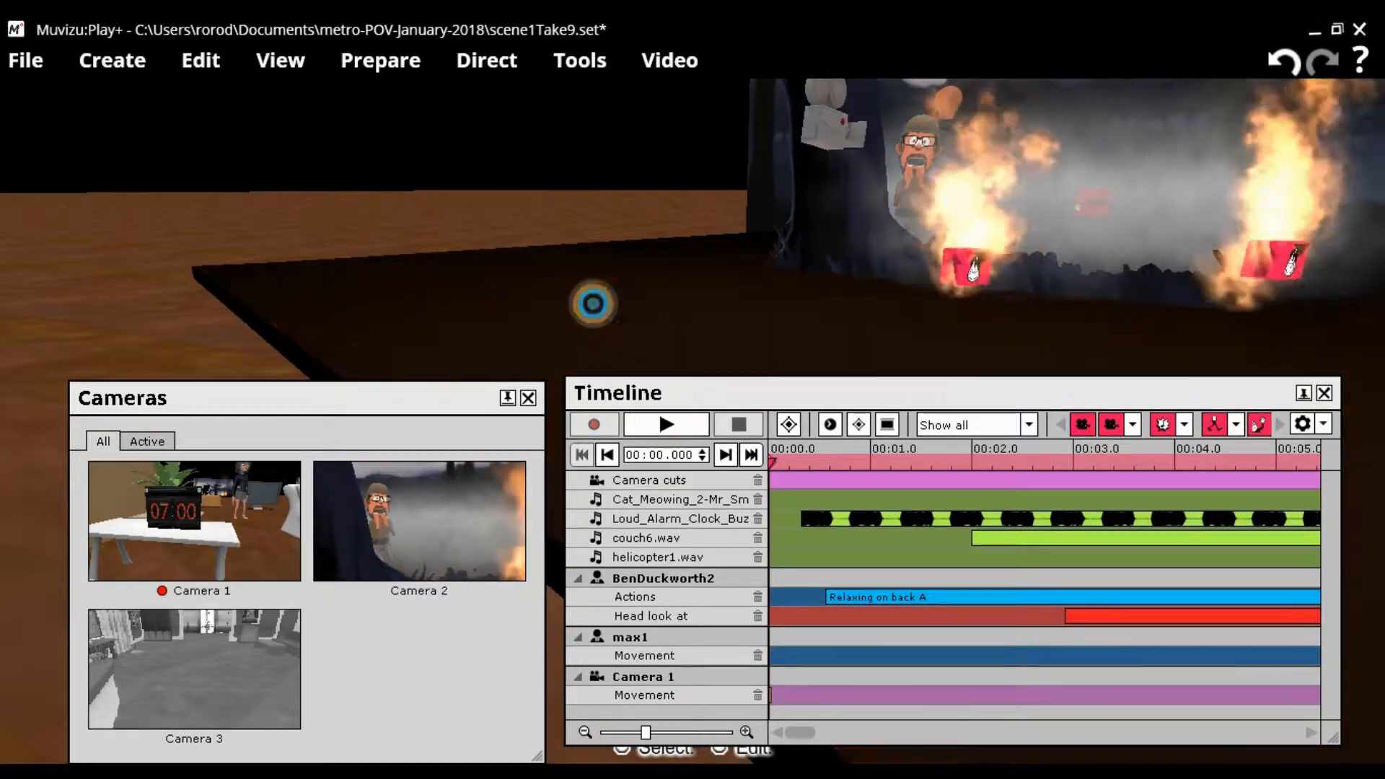
pyautogui.moveTo(593, 304)
pyautogui.mouseDown(button='middle')
pyautogui.moveTo(660, 325)
pyautogui.moveTo(653, 304)
pyautogui.moveTo(739, 297)
pyautogui.mouseUp(button='middle')
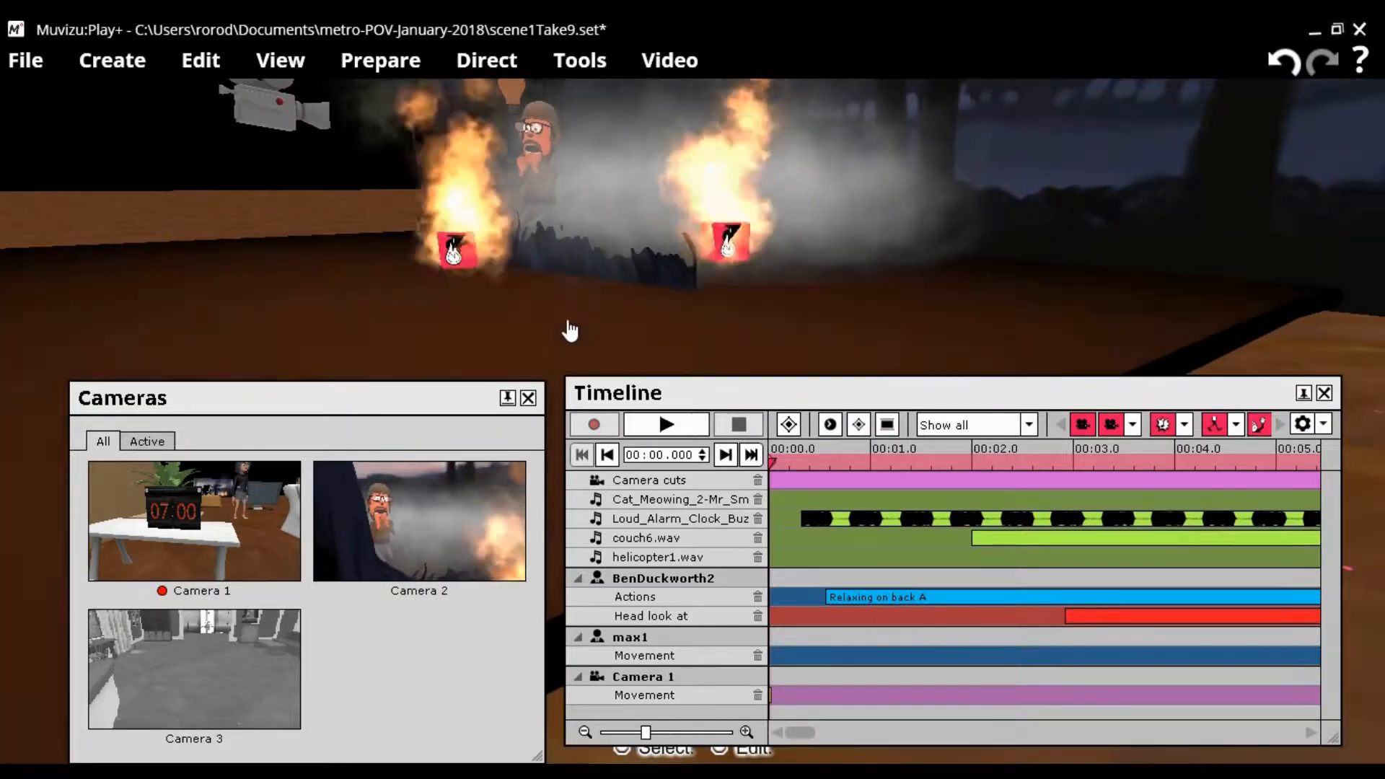
pyautogui.moveTo(570, 331); pyautogui.dragTo(542, 334, button='right')
pyautogui.moveTo(543, 334); pyautogui.dragTo(541, 340, button='middle')
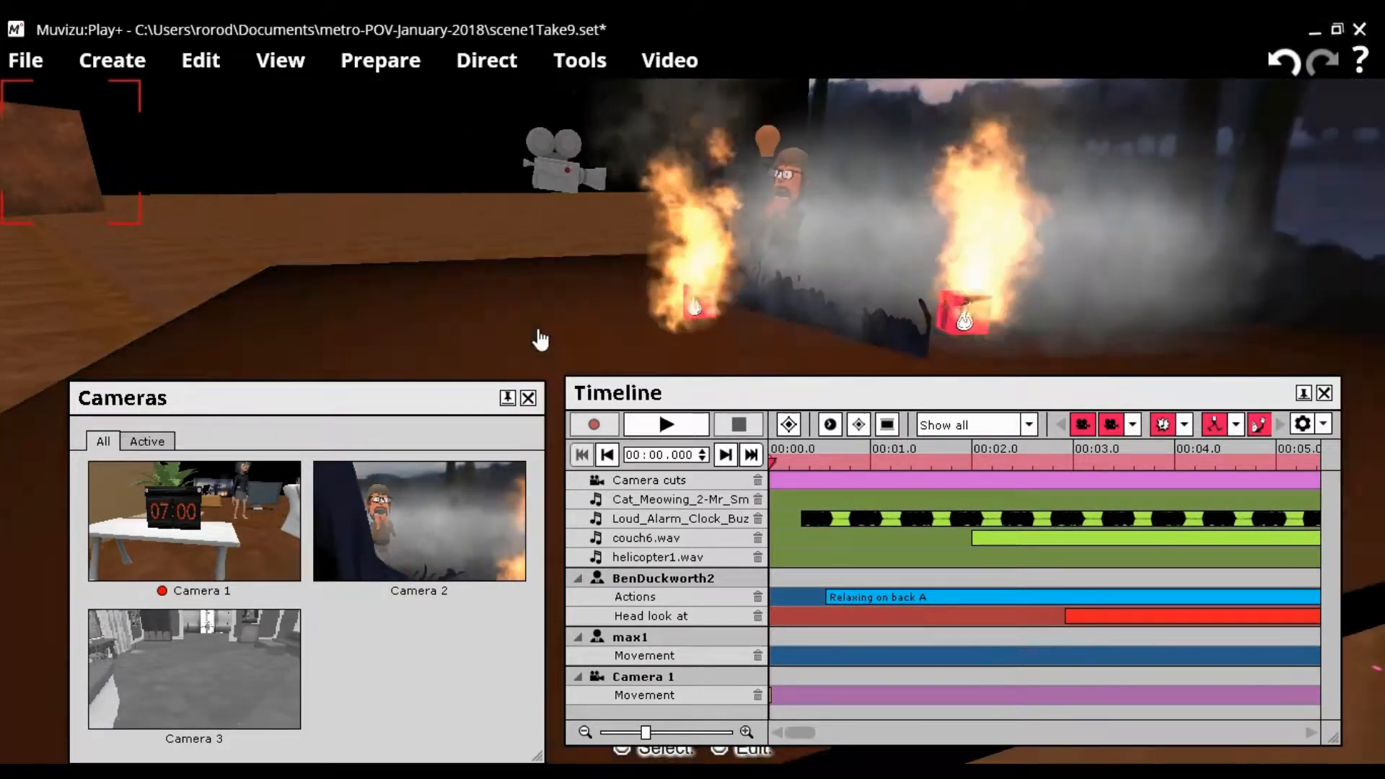
pyautogui.moveTo(430, 191)
pyautogui.mouseDown(button='right')
pyautogui.moveTo(441, 214)
pyautogui.moveTo(487, 178)
pyautogui.moveTo(505, 196)
pyautogui.moveTo(437, 193)
pyautogui.mouseUp(button='right')
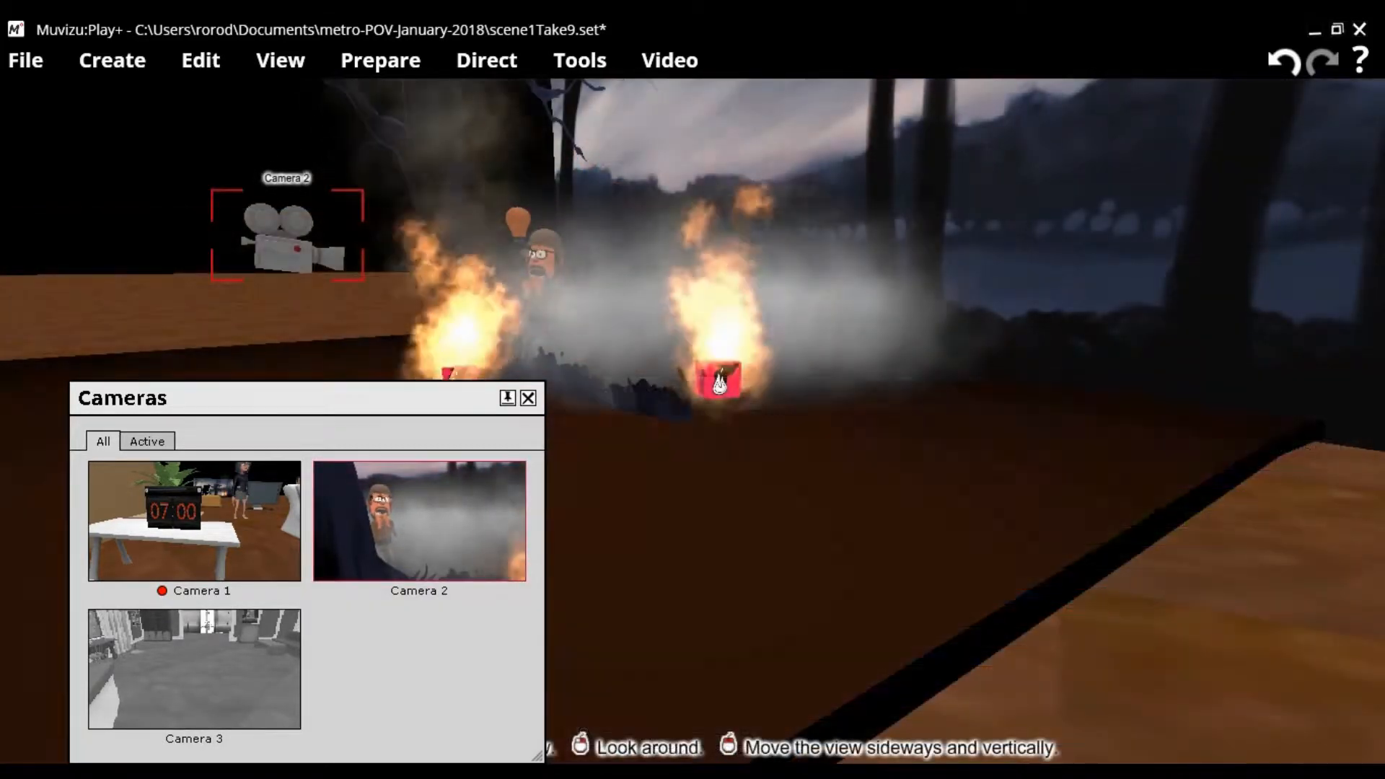
pyautogui.moveTo(344, 195); pyautogui.dragTo(162, 197, button='right')
# Return the view to the apartment and examine where the forest set stands relative to the living room
pyautogui.moveTo(708, 504); pyautogui.dragTo(660, 22)
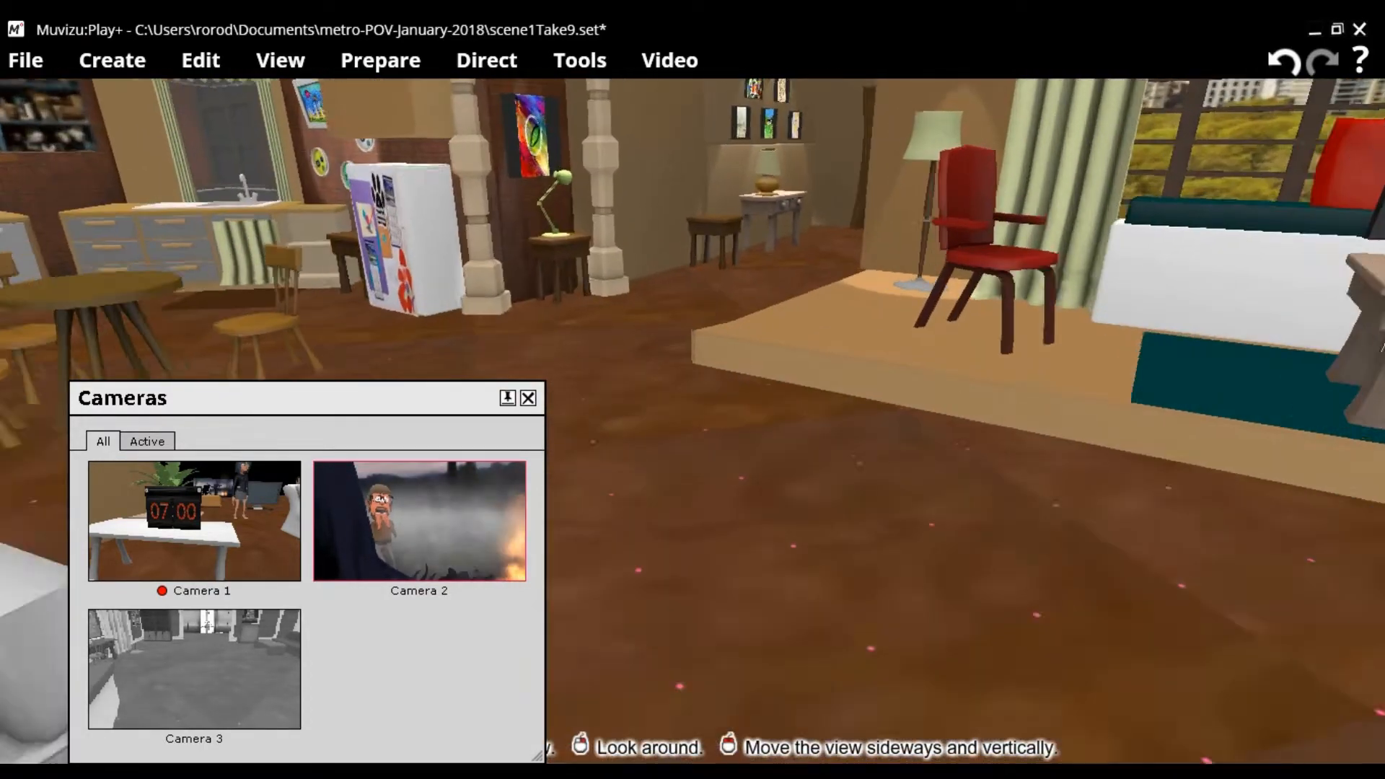
pyautogui.moveTo(855, 620); pyautogui.dragTo(855, 591)
pyautogui.moveTo(794, 587); pyautogui.dragTo(1182, 554, button='right')
pyautogui.moveTo(767, 643); pyautogui.dragTo(746, 662, button='right')
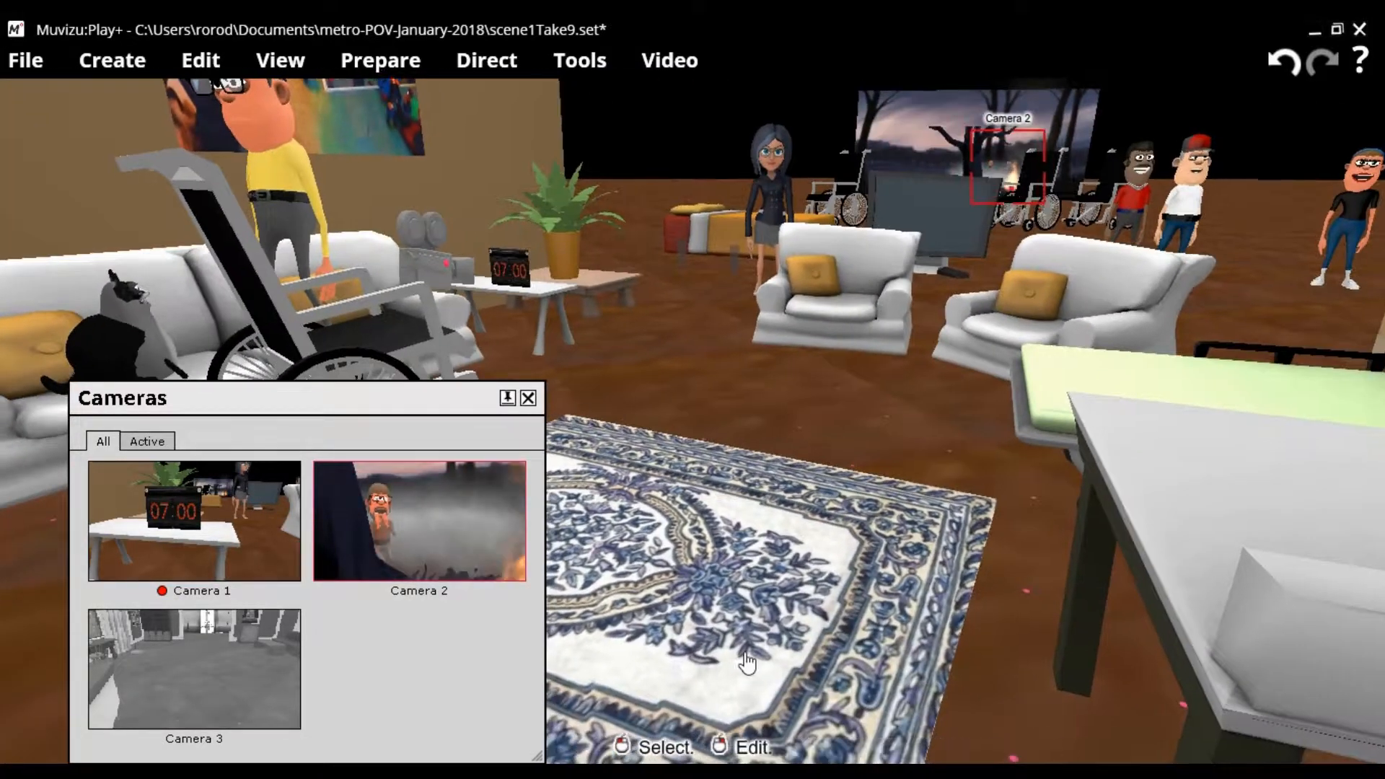
pyautogui.moveTo(795, 637); pyautogui.dragTo(794, 533, button='middle')
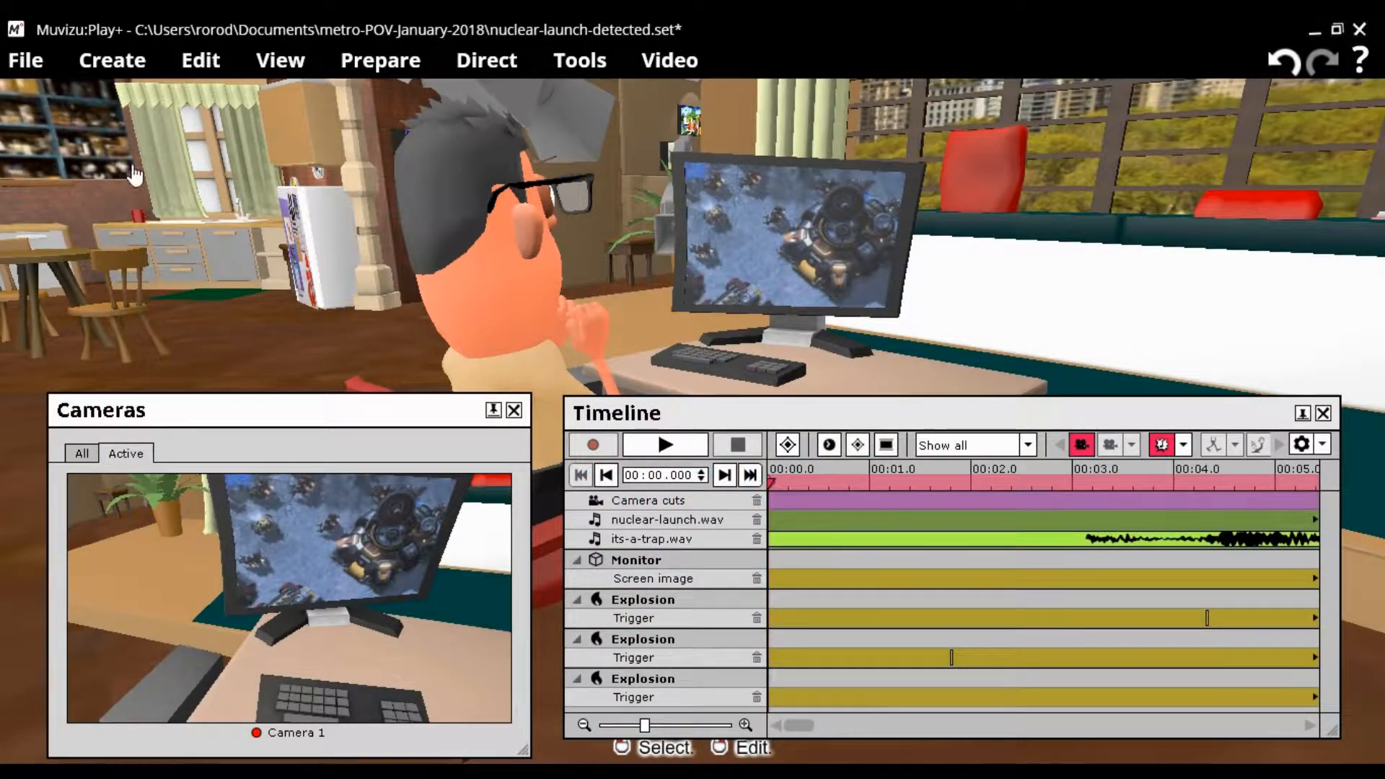
# Play the nuclear-launch-detected scene, then show all camera feeds with the timeline returned to the start
pyautogui.click(665, 445)
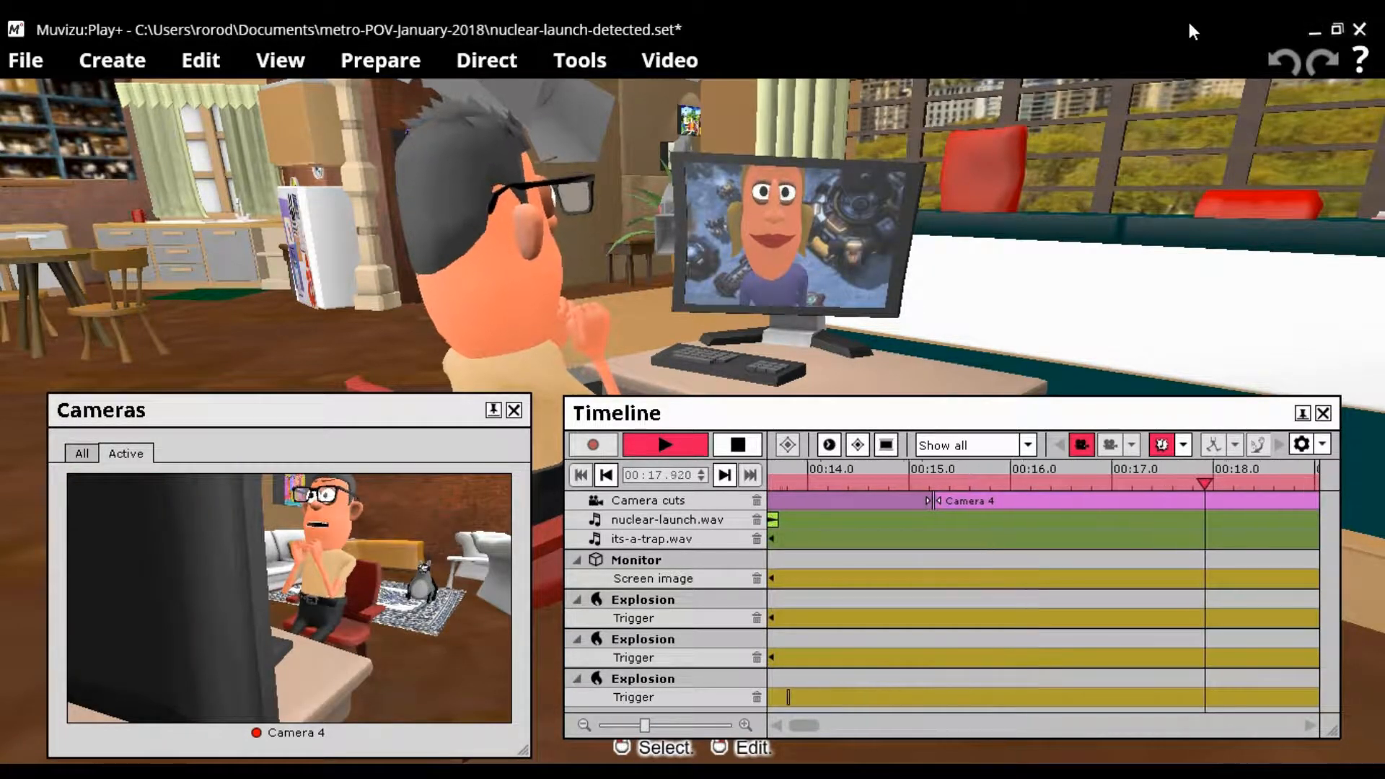
pyautogui.press('space')
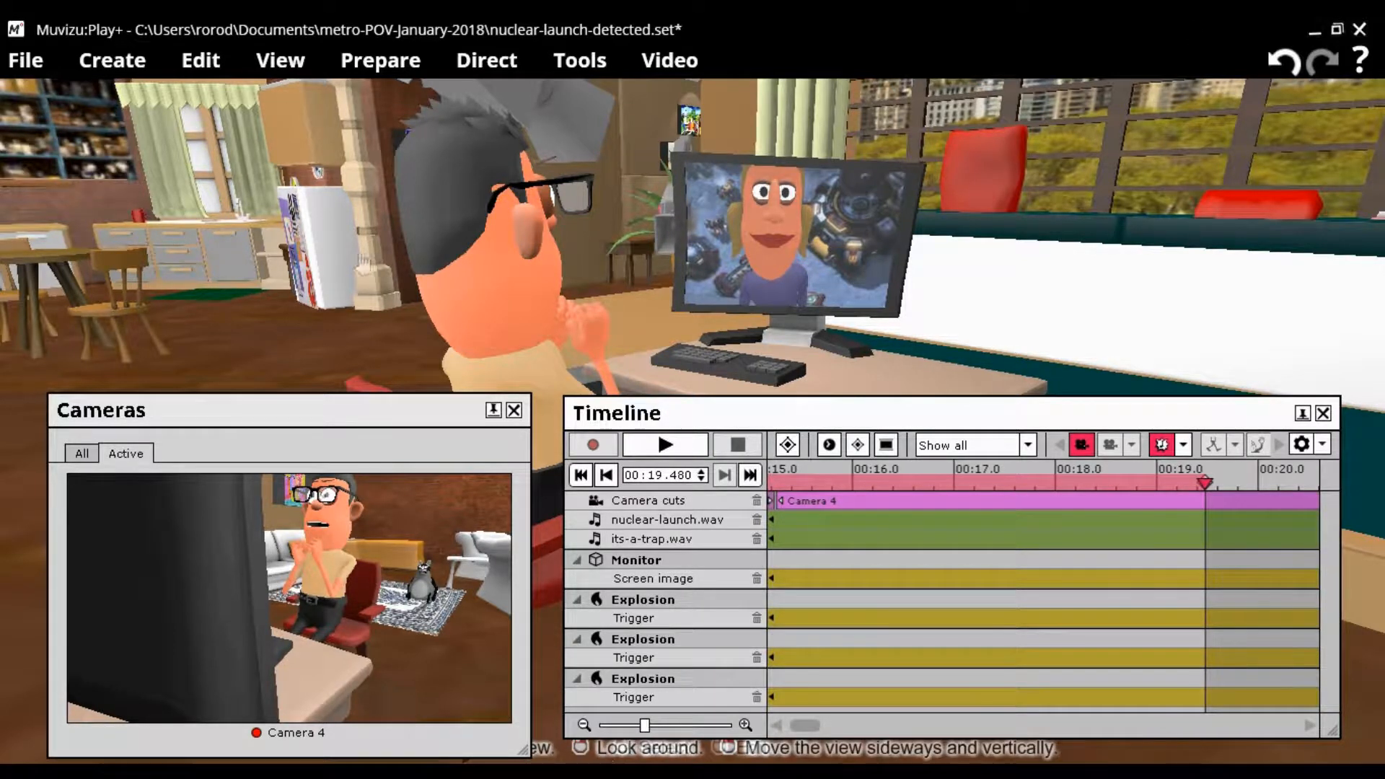
pyautogui.click(80, 453)
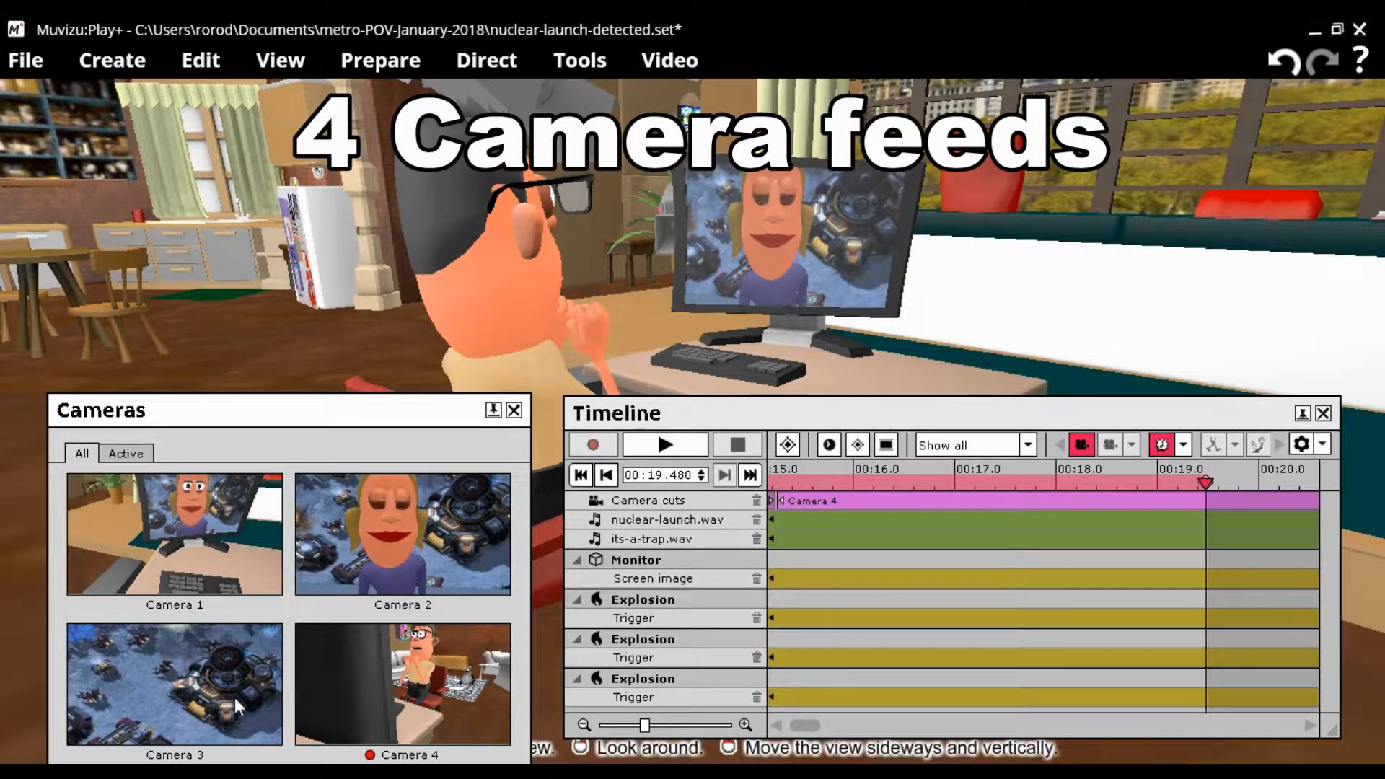
pyautogui.click(582, 476)
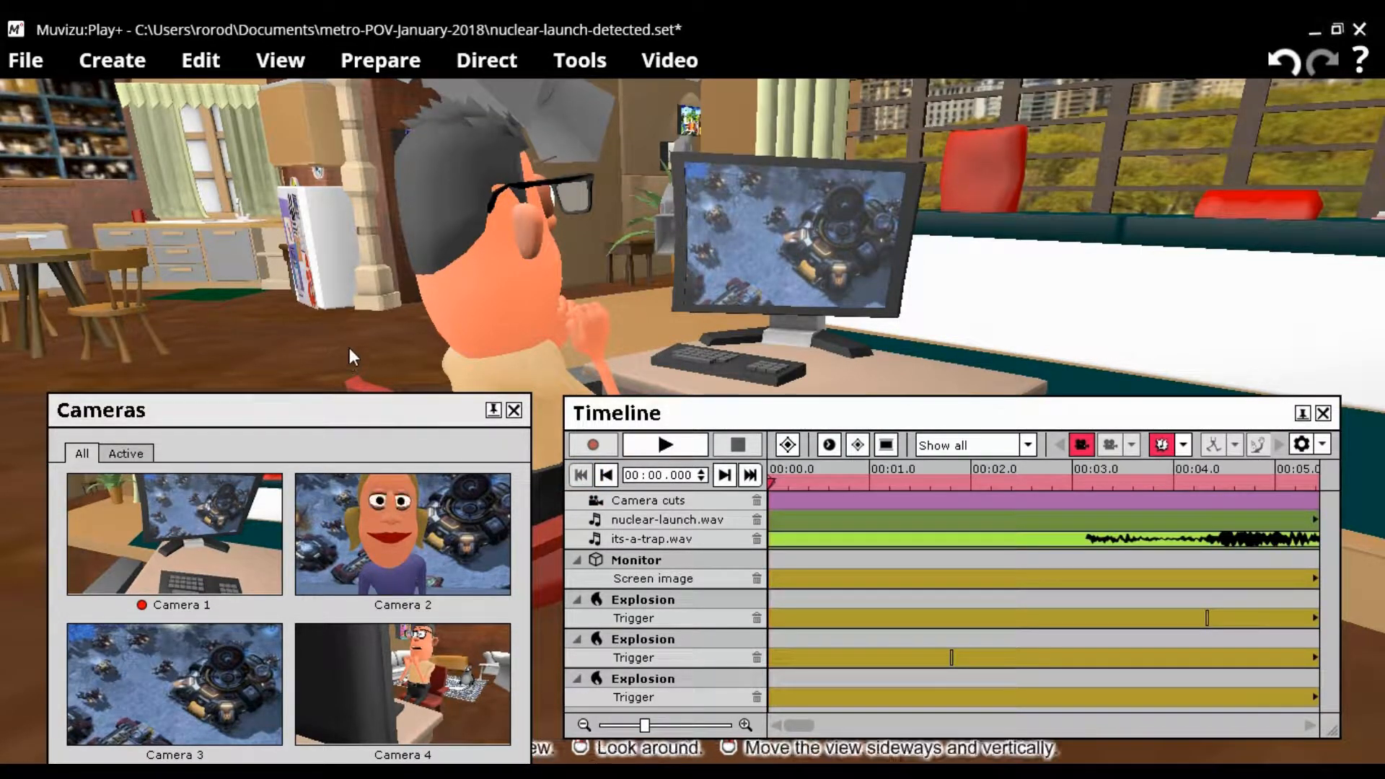
# Locate Camera 2 behind the apartment's brick wall and delete that wall
pyautogui.moveTo(349, 348); pyautogui.dragTo(432, 346)
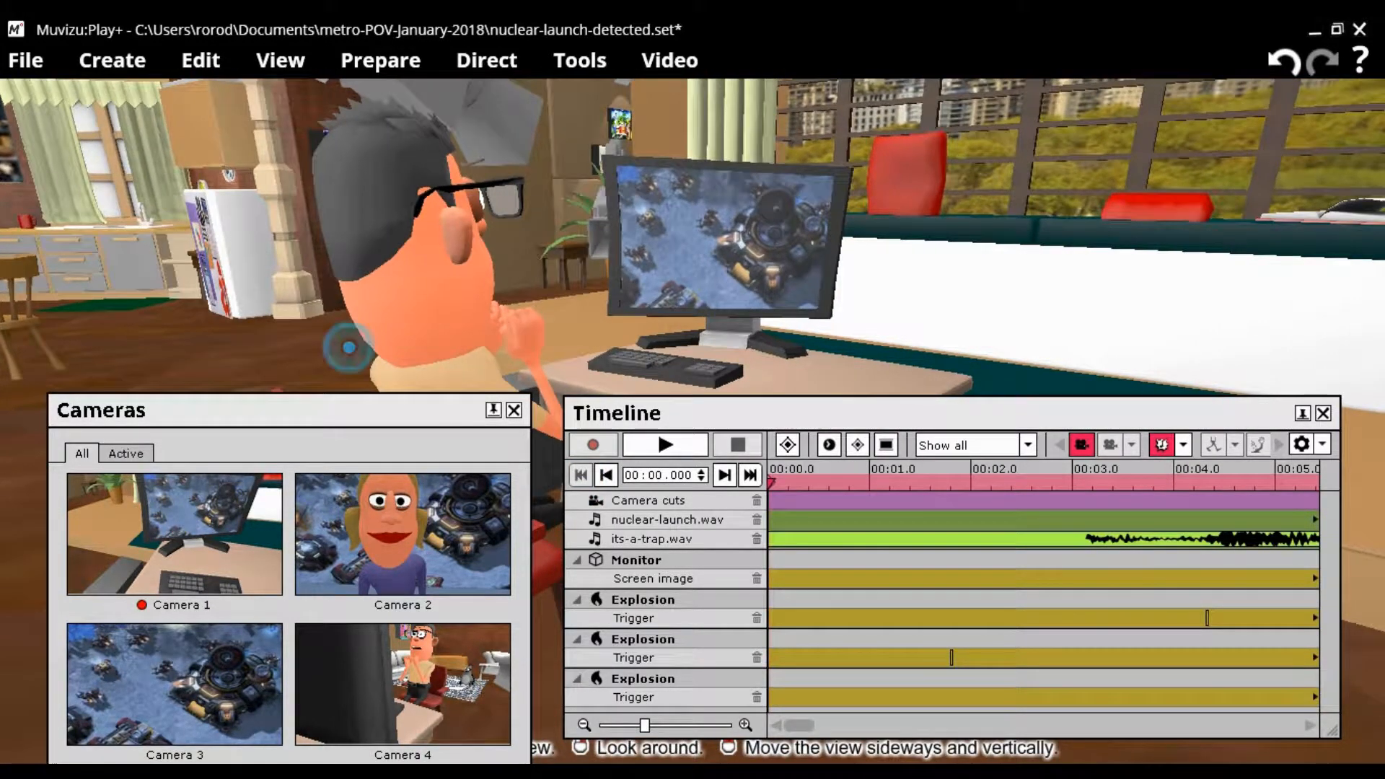
pyautogui.moveTo(349, 348); pyautogui.dragTo(346, 418)
pyautogui.moveTo(217, 255); pyautogui.dragTo(238, 173)
pyautogui.moveTo(434, 372); pyautogui.dragTo(513, 370)
pyautogui.moveTo(721, 375)
pyautogui.mouseDown()
pyautogui.moveTo(599, 388)
pyautogui.moveTo(633, 392)
pyautogui.moveTo(625, 373)
pyautogui.moveTo(595, 376)
pyautogui.moveTo(635, 374)
pyautogui.mouseUp()
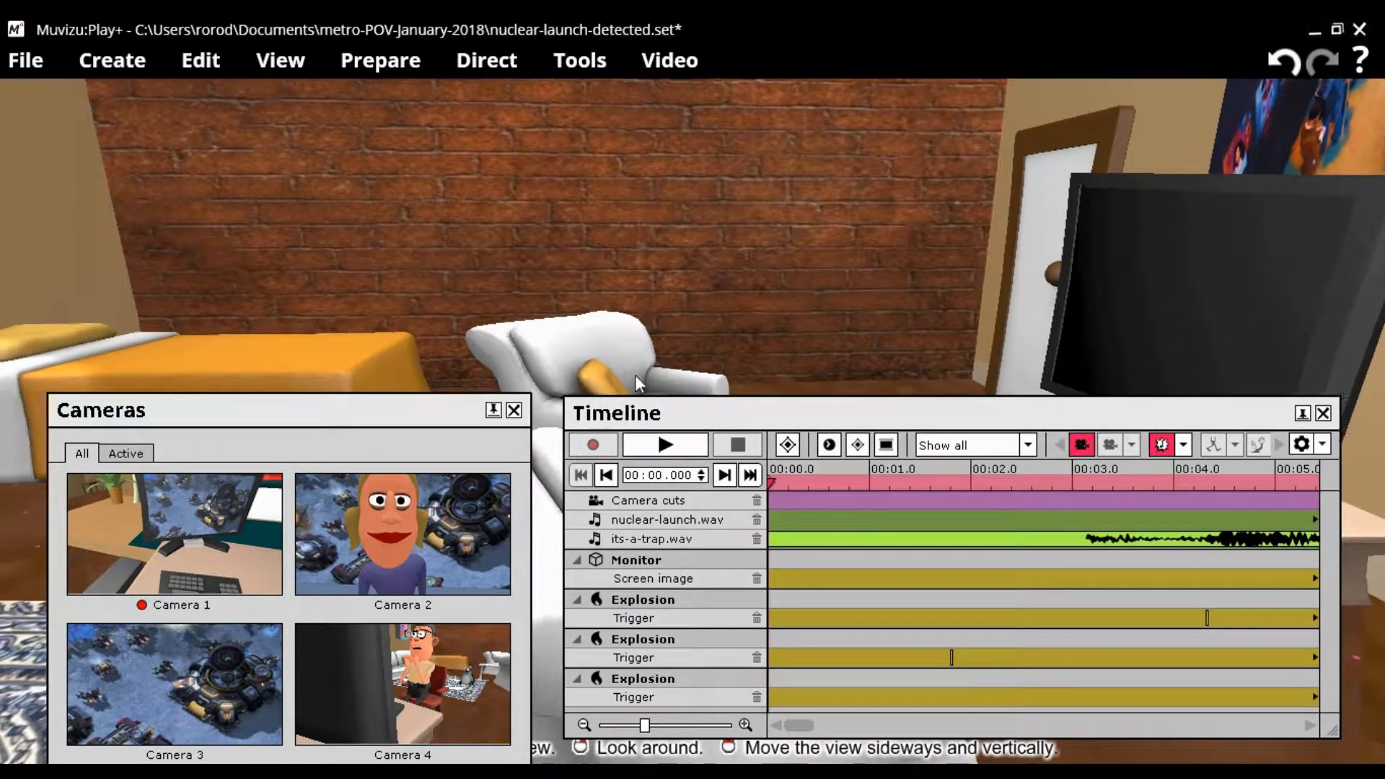
pyautogui.click(384, 525)
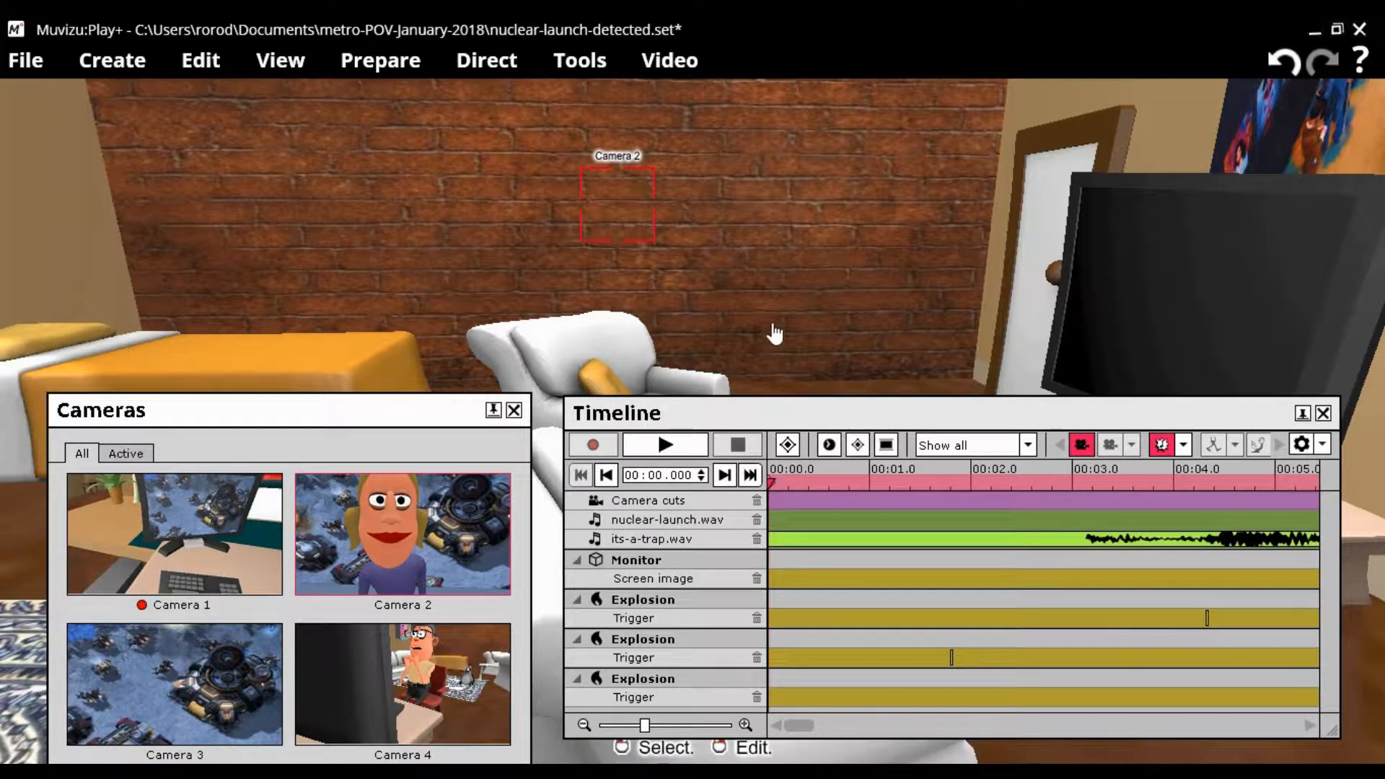
pyautogui.click(809, 310)
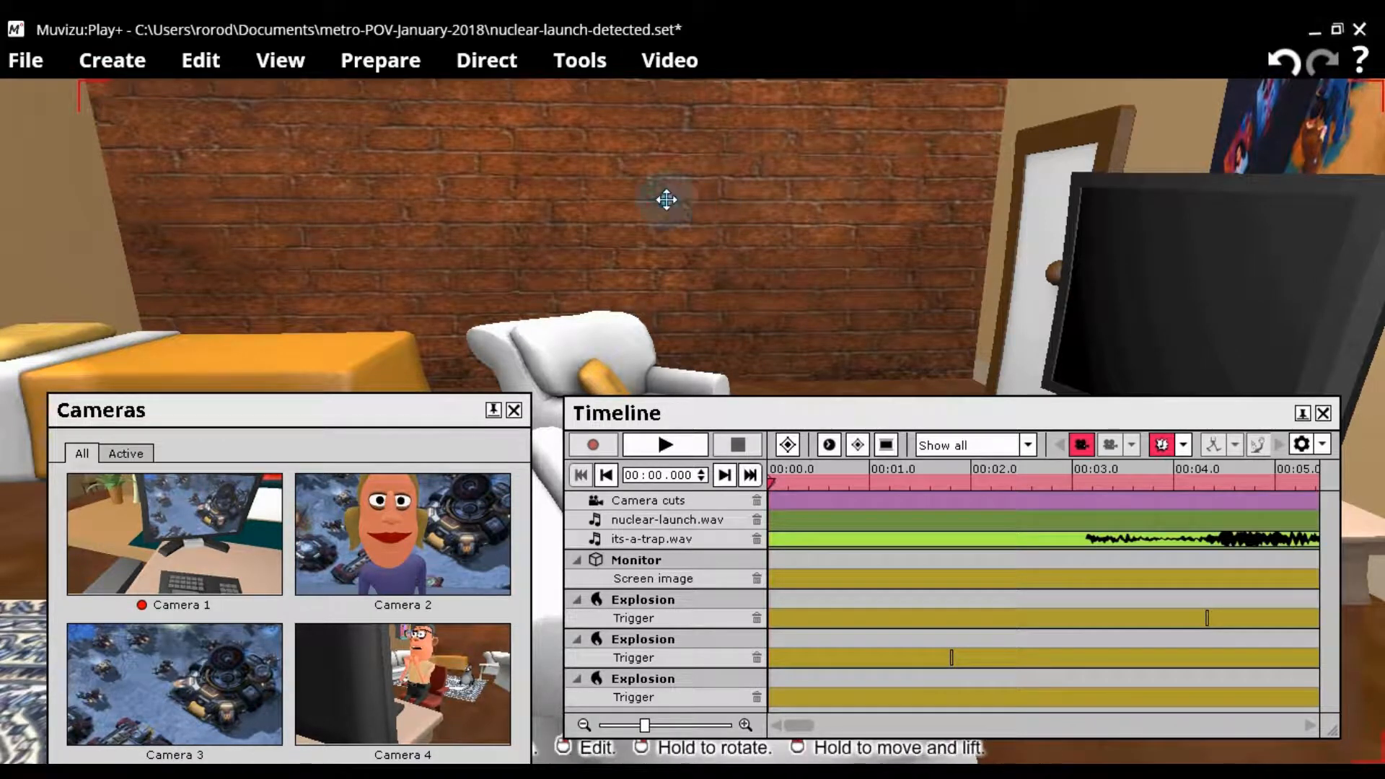
pyautogui.press('Delete')
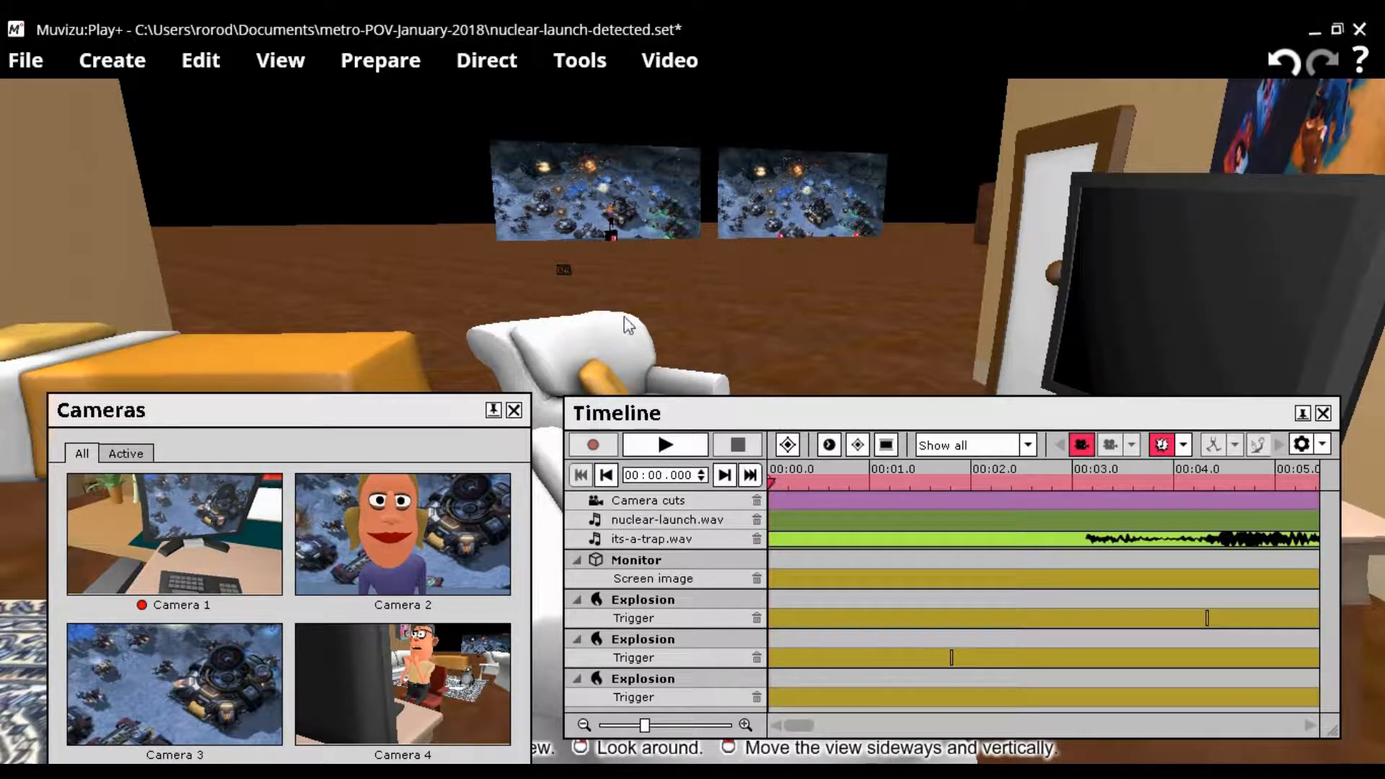
# Examine the two battlefield backdrops outside the apartment, with their cameras, explosions and the female character
pyautogui.moveTo(708, 337); pyautogui.dragTo(671, 328, button='right')
pyautogui.moveTo(714, 331); pyautogui.dragTo(714, 400)
pyautogui.moveTo(807, 374); pyautogui.dragTo(807, 472, button='right')
pyautogui.moveTo(807, 374); pyautogui.dragTo(900, 370, button='middle')
pyautogui.moveTo(778, 355); pyautogui.dragTo(676, 345, button='right')
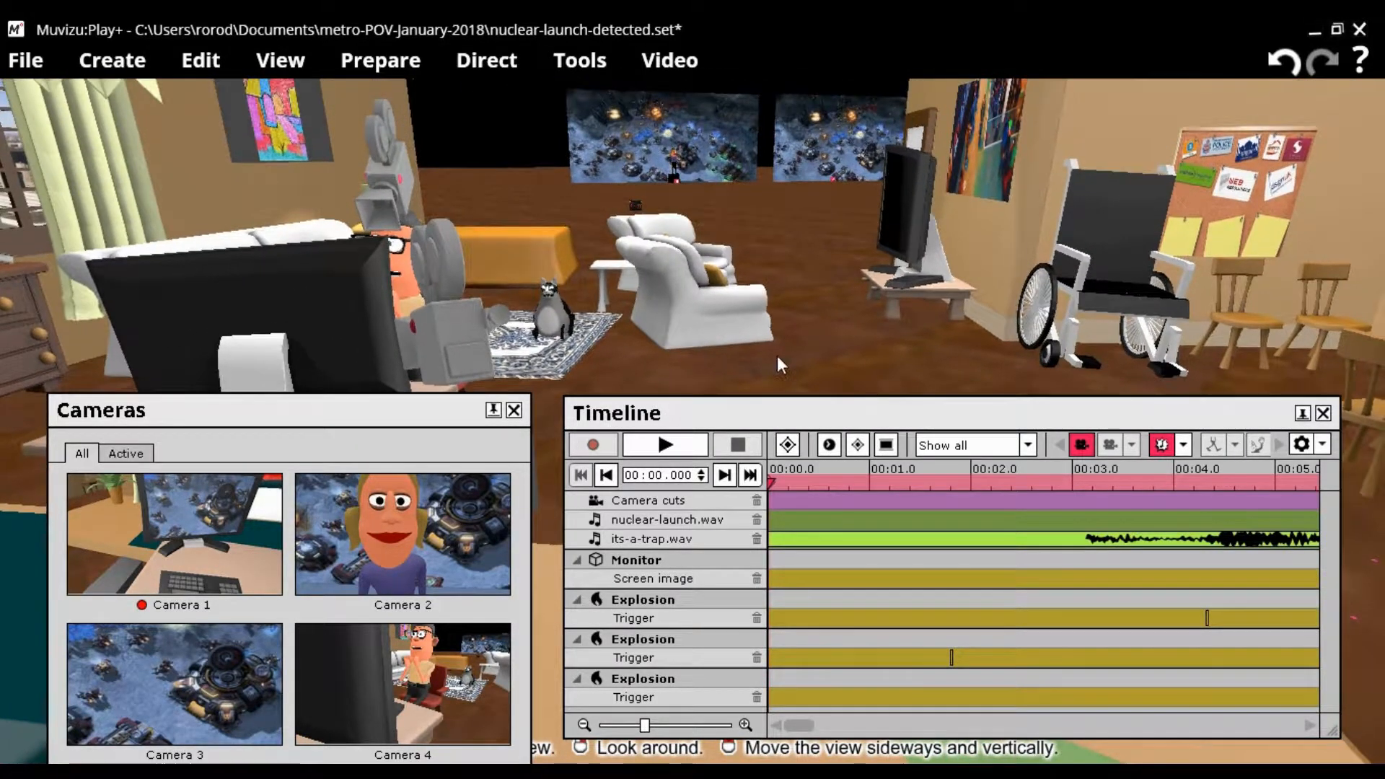
pyautogui.moveTo(750, 360); pyautogui.dragTo(781, 135)
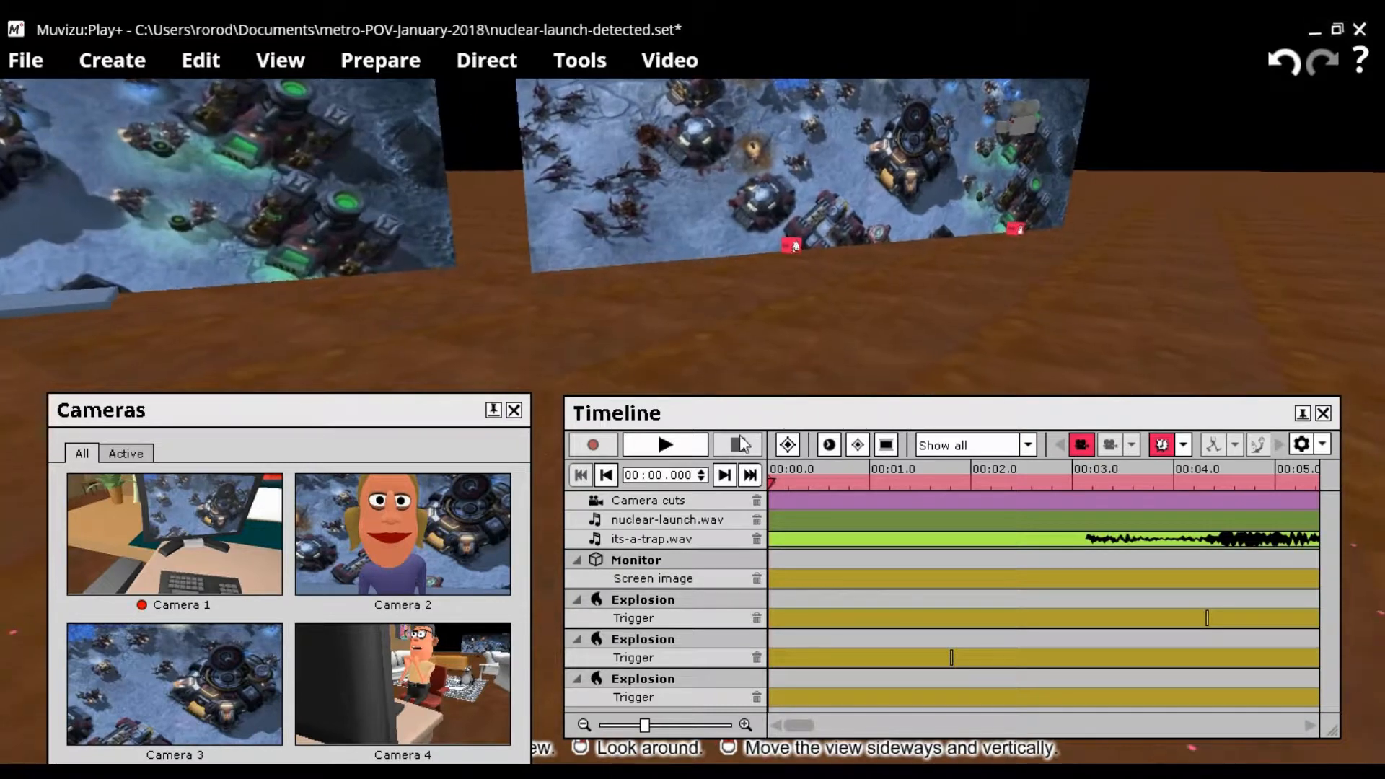
pyautogui.moveTo(759, 379); pyautogui.dragTo(706, 375, button='right')
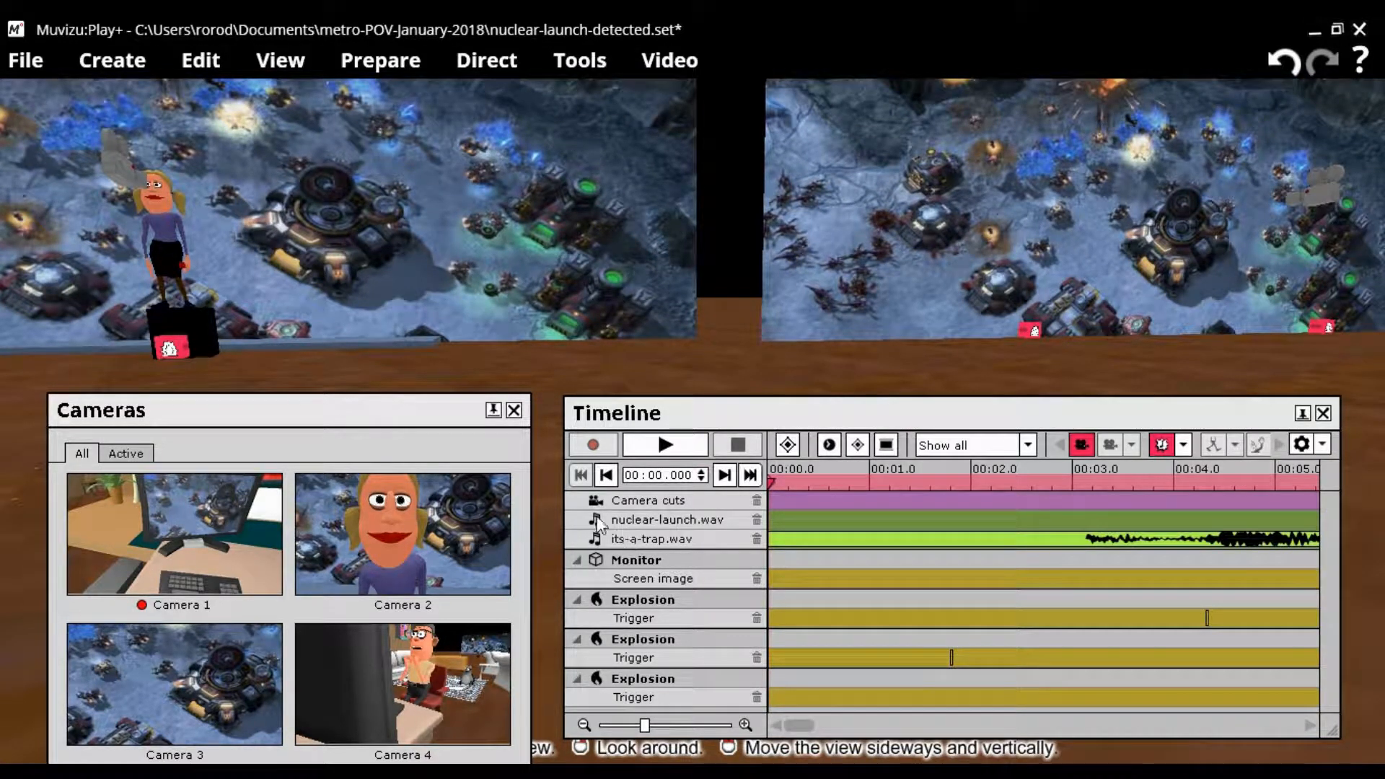
# Play the scene with all camera feeds shown and examine the female character's placement before the battlefield backdrop
pyautogui.click(664, 445)
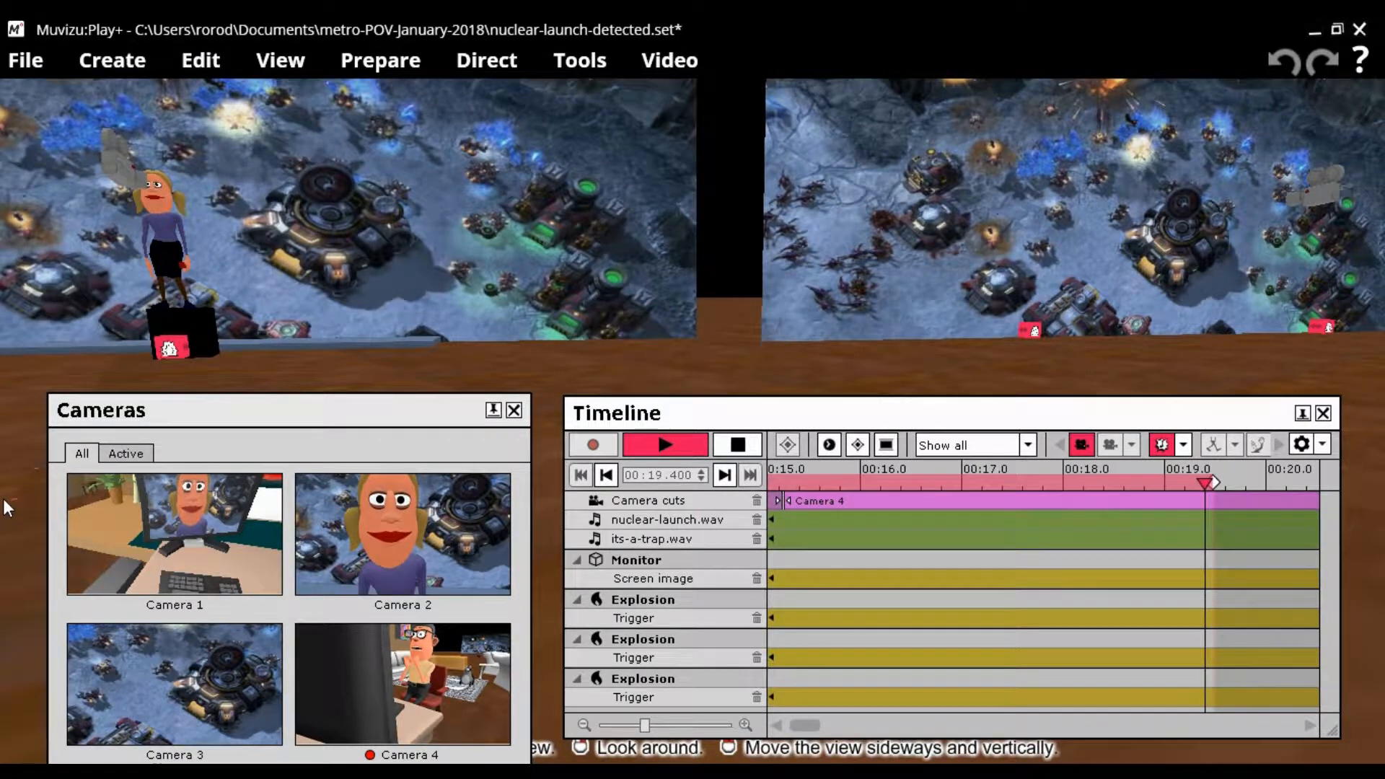
pyautogui.press('space')
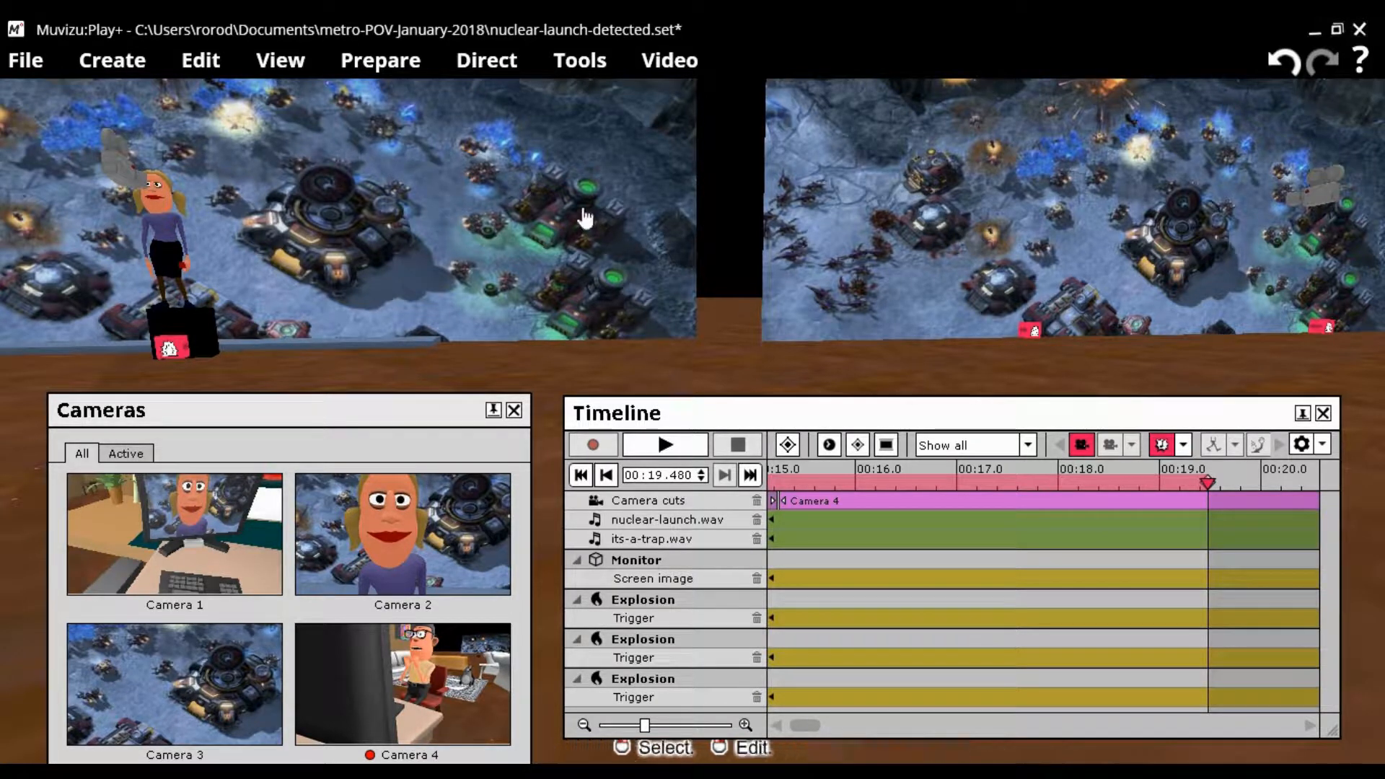
pyautogui.moveTo(538, 363); pyautogui.dragTo(556, 246)
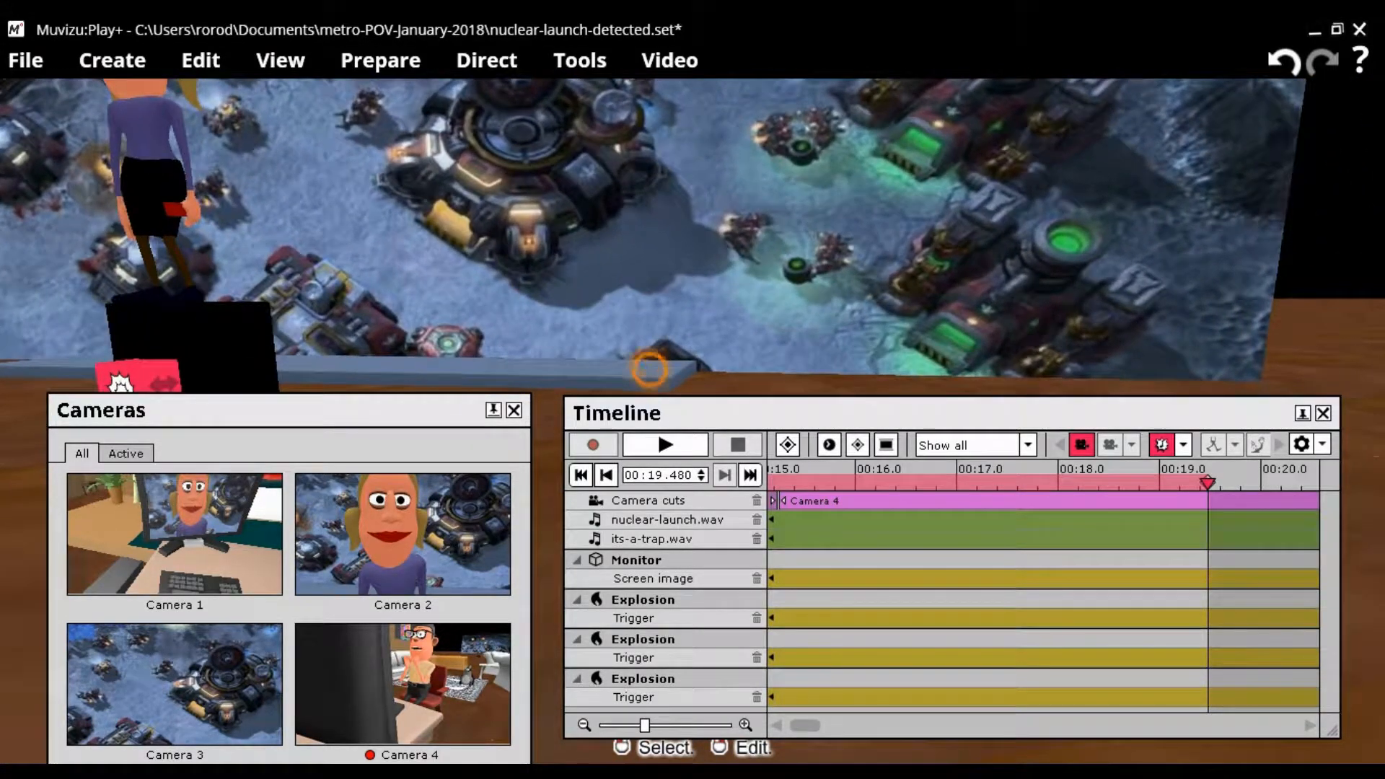
pyautogui.moveTo(649, 369); pyautogui.dragTo(596, 374)
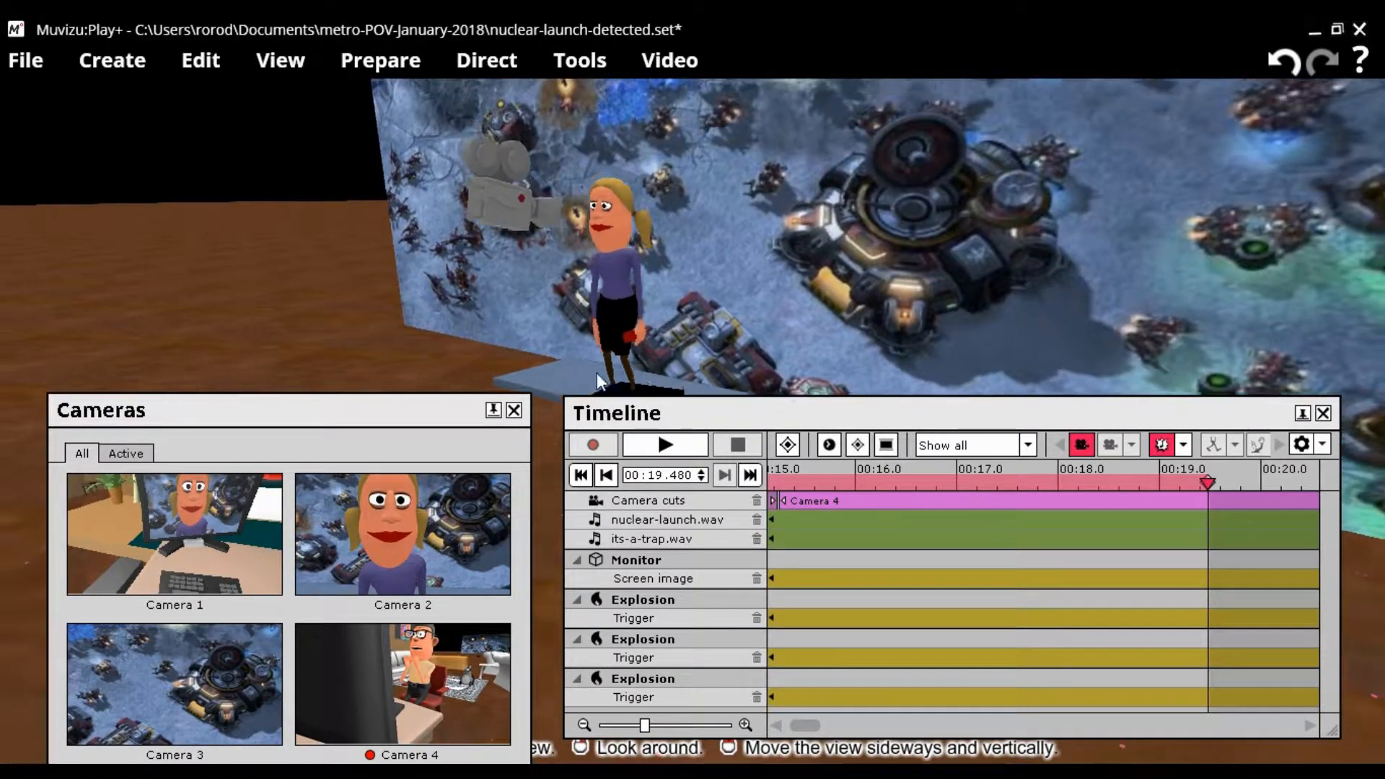
pyautogui.moveTo(260, 281)
pyautogui.mouseDown(button='right')
pyautogui.moveTo(346, 331)
pyautogui.moveTo(411, 307)
pyautogui.mouseUp(button='right')
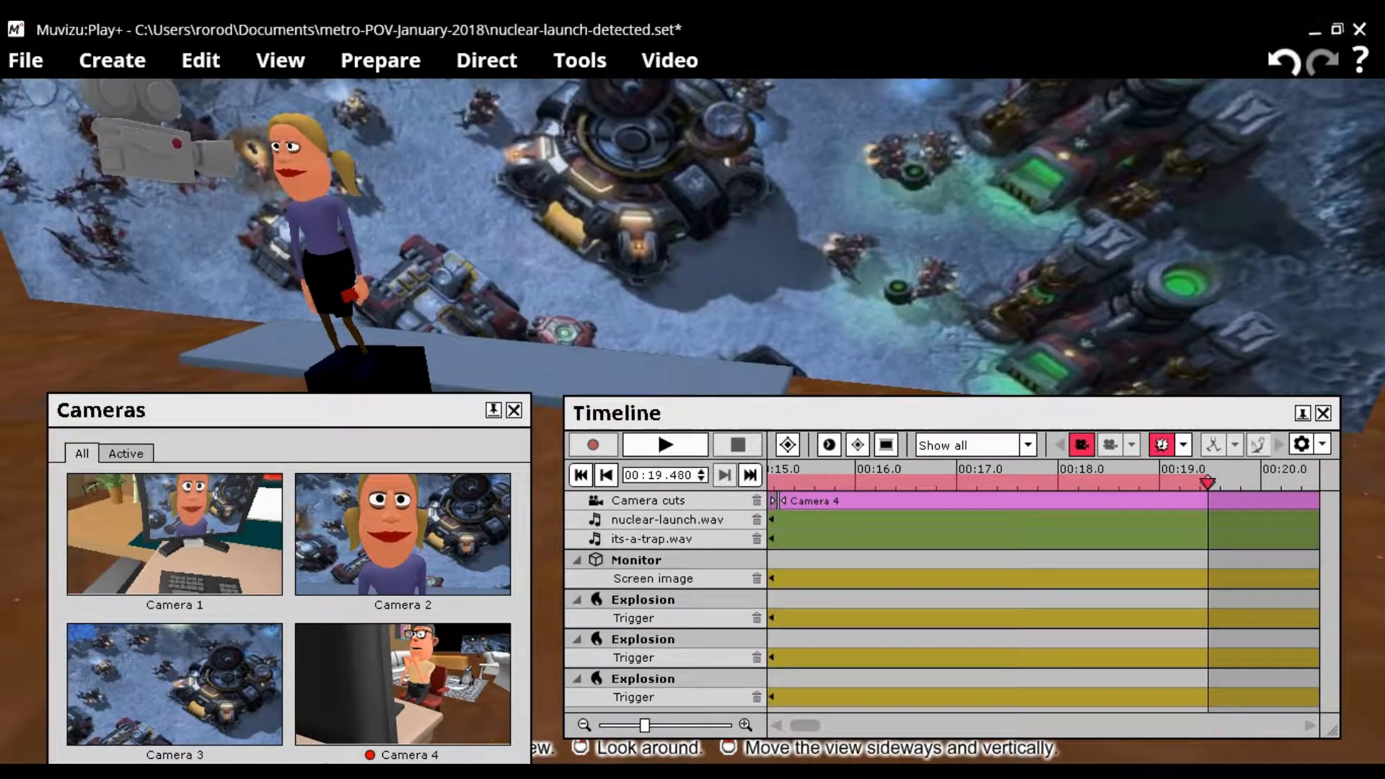
pyautogui.moveTo(277, 366); pyautogui.dragTo(287, 365, button='right')
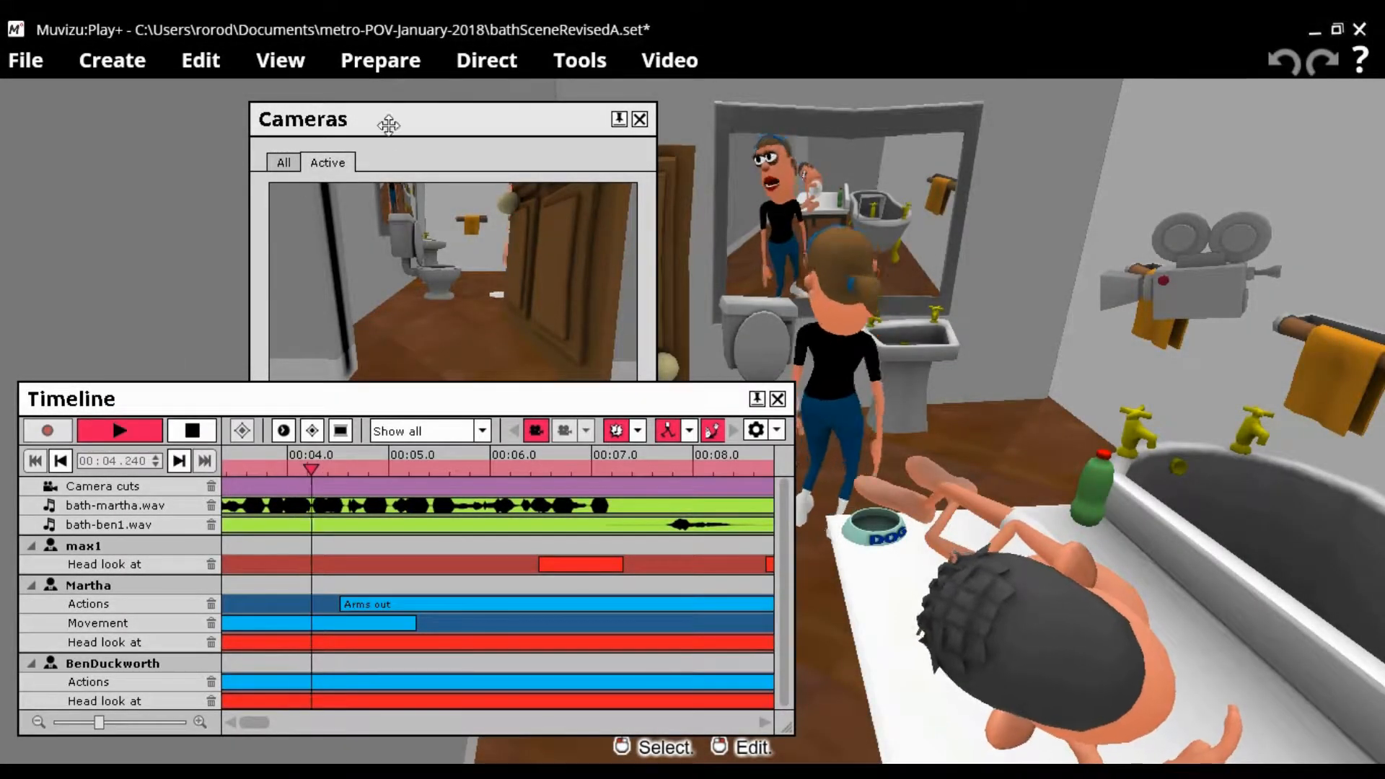
# Examine the bathroom set, including the mirror above the toilet and sink and the doorway into the living room
pyautogui.click(398, 119)
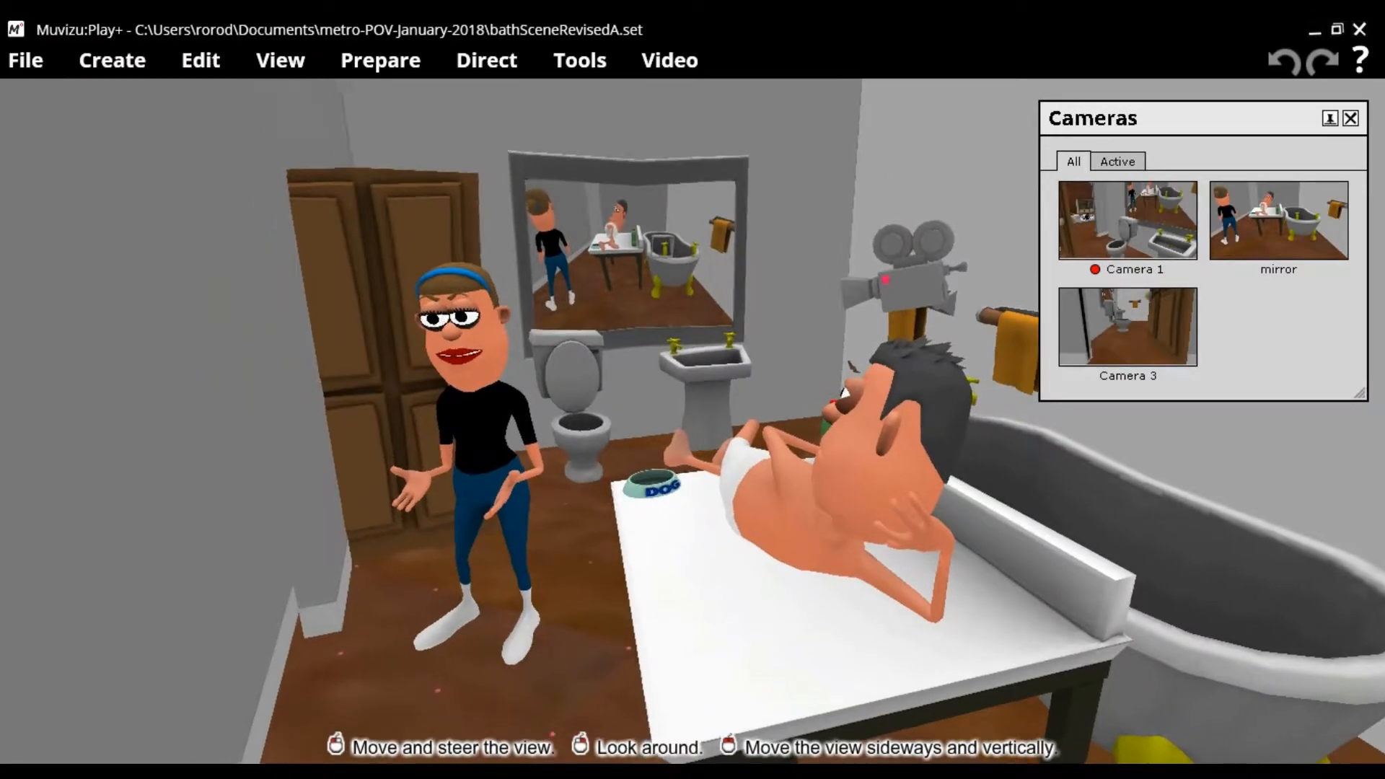
pyautogui.moveTo(692, 418); pyautogui.dragTo(671, 452, button='right')
pyautogui.moveTo(545, 681); pyautogui.dragTo(532, 518)
pyautogui.moveTo(785, 721); pyautogui.dragTo(785, 707)
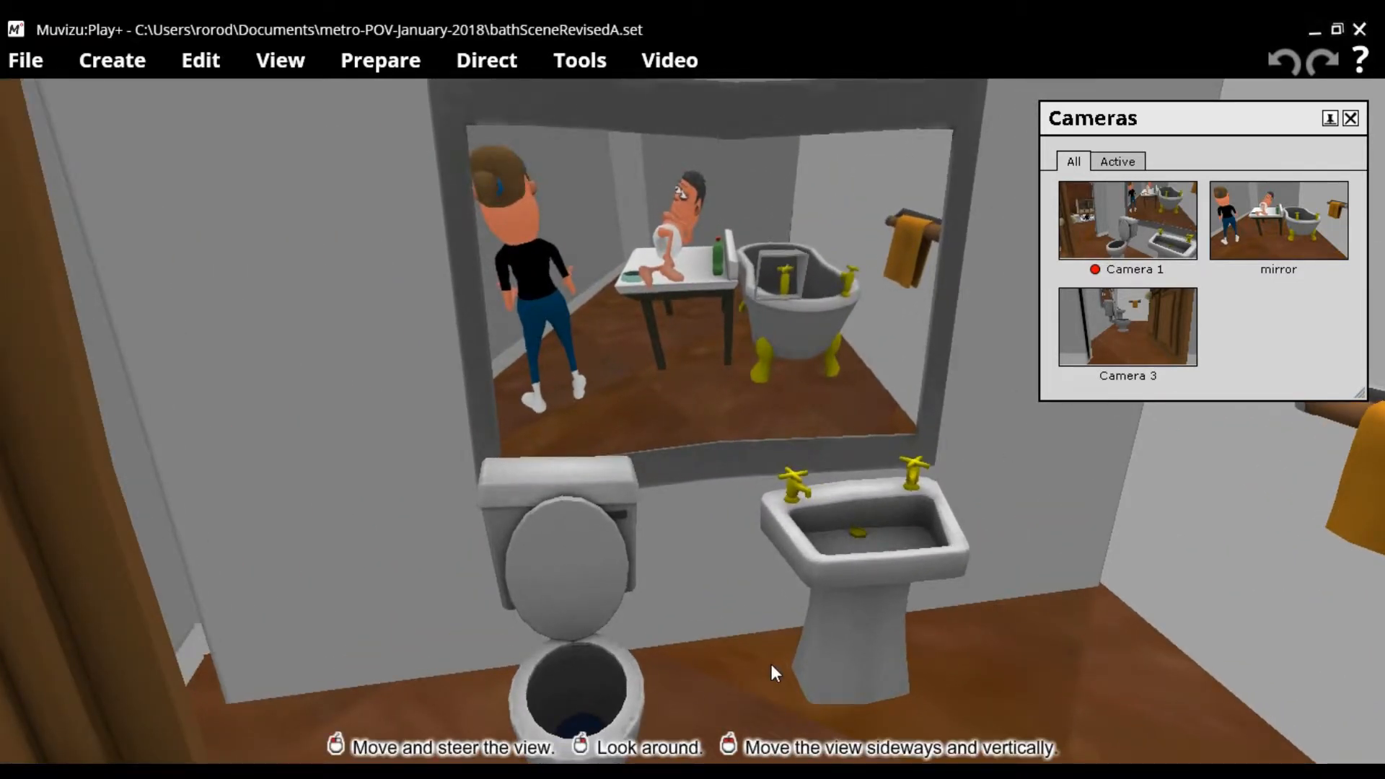
pyautogui.moveTo(747, 686); pyautogui.dragTo(747, 625)
pyautogui.moveTo(747, 688); pyautogui.dragTo(704, 715, button='right')
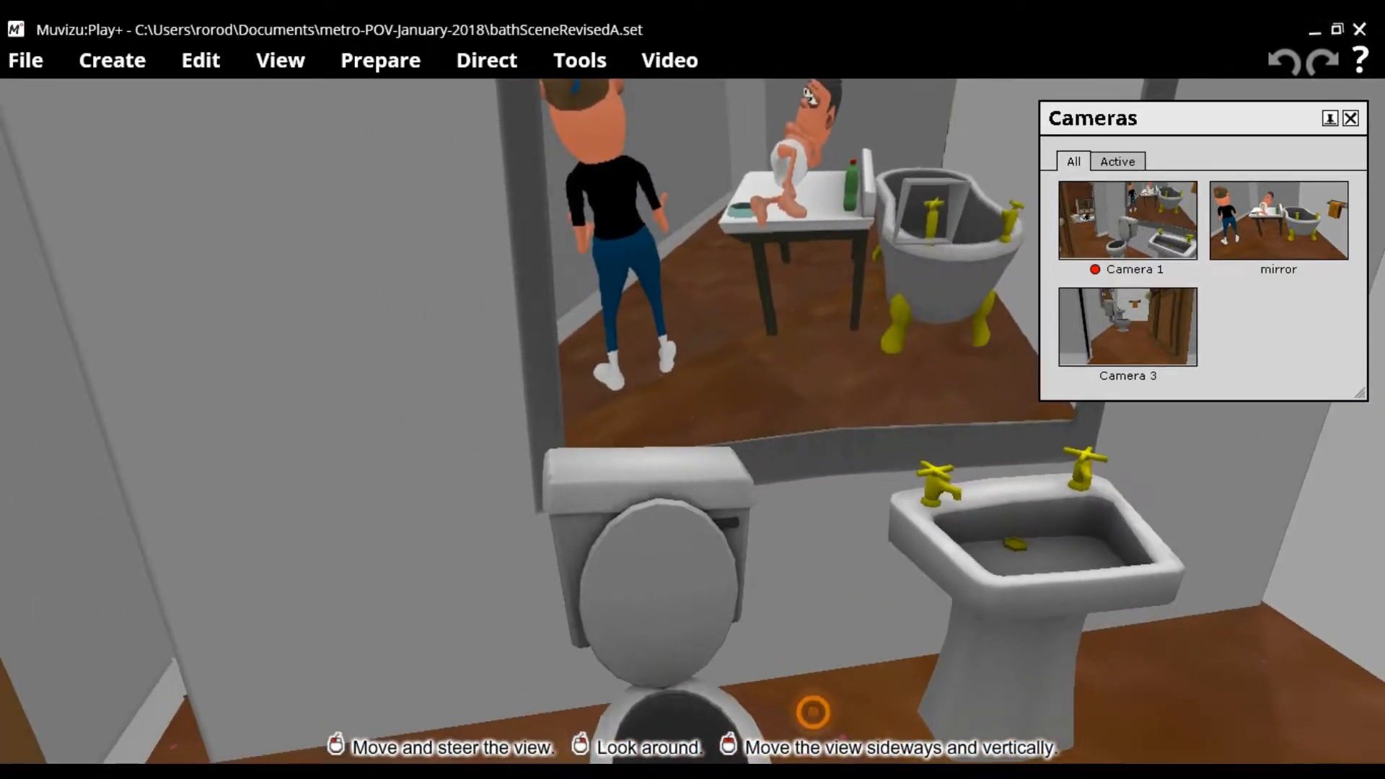
pyautogui.moveTo(813, 712); pyautogui.dragTo(360, 700, button='right')
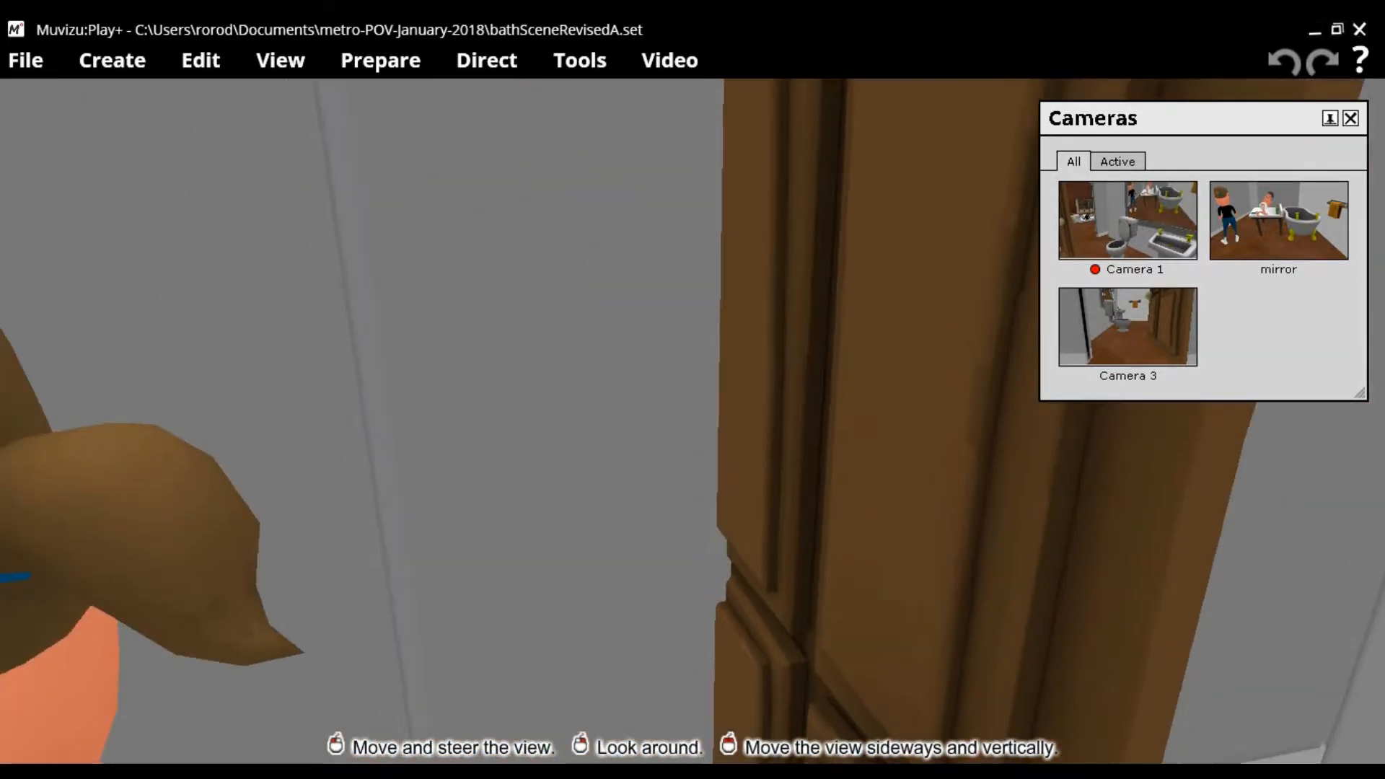
pyautogui.moveTo(692, 699); pyautogui.dragTo(915, 712, button='right')
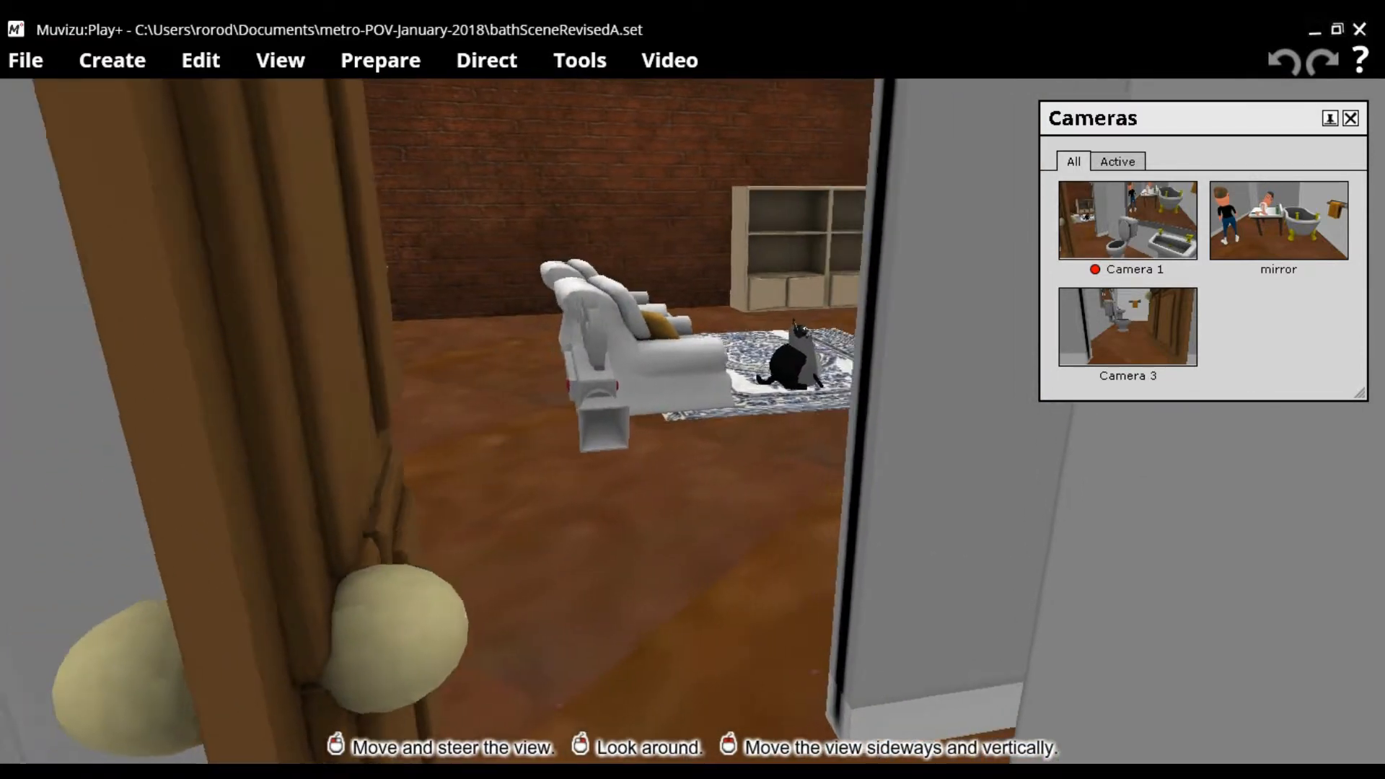
pyautogui.moveTo(916, 712); pyautogui.dragTo(865, 713, button='middle')
pyautogui.moveTo(809, 712); pyautogui.dragTo(1180, 637, button='right')
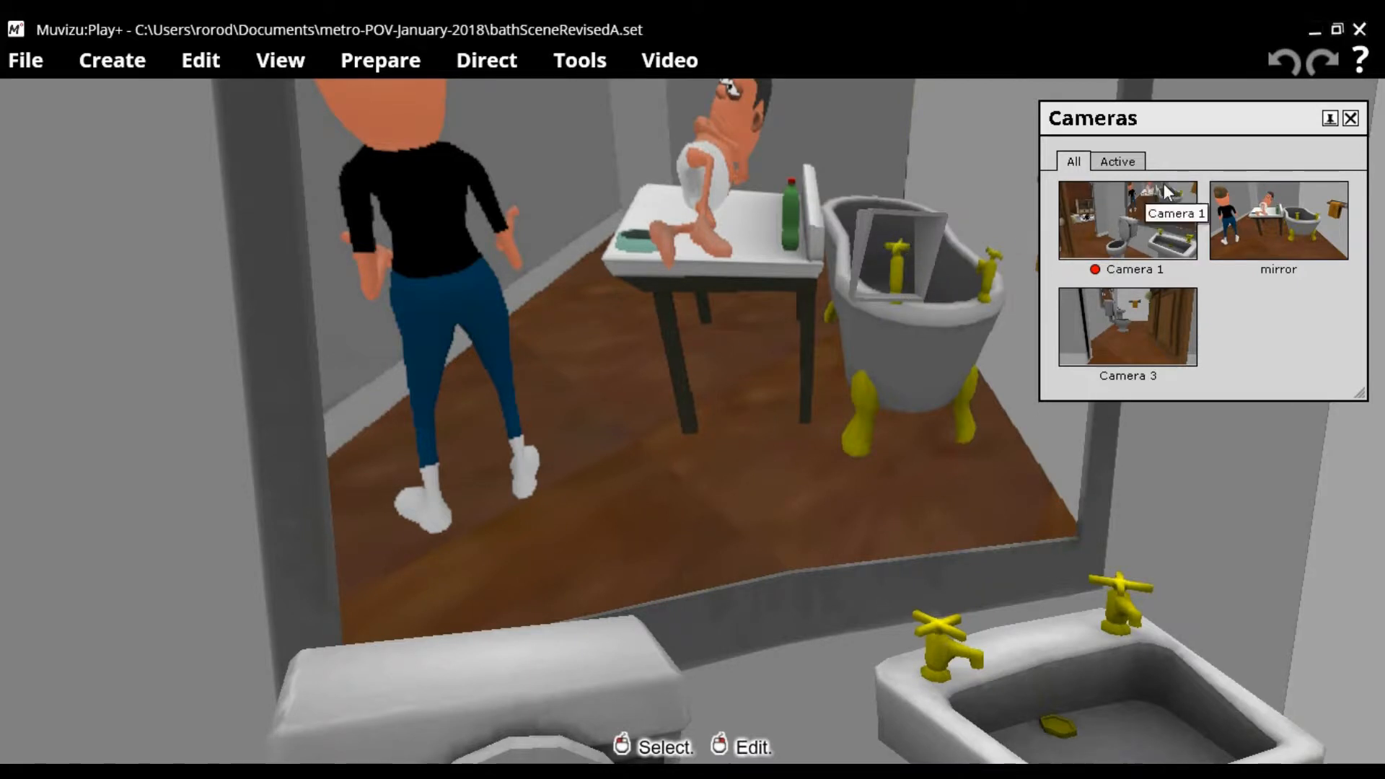
# Show only the active Camera 1 feed, enlarge it to inspect the shot, and leave it compact and clear of the towel rail
pyautogui.click(1114, 159)
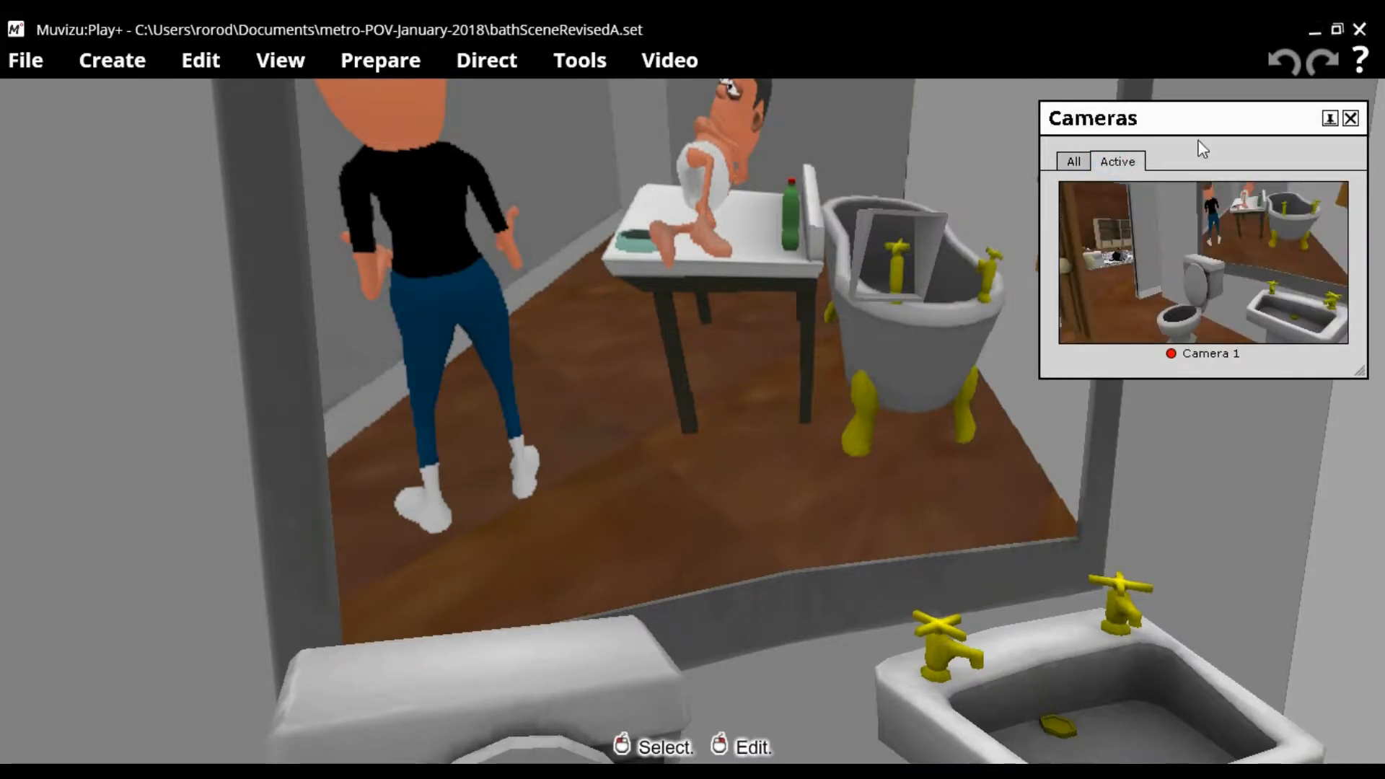
pyautogui.moveTo(1181, 124); pyautogui.dragTo(224, 237)
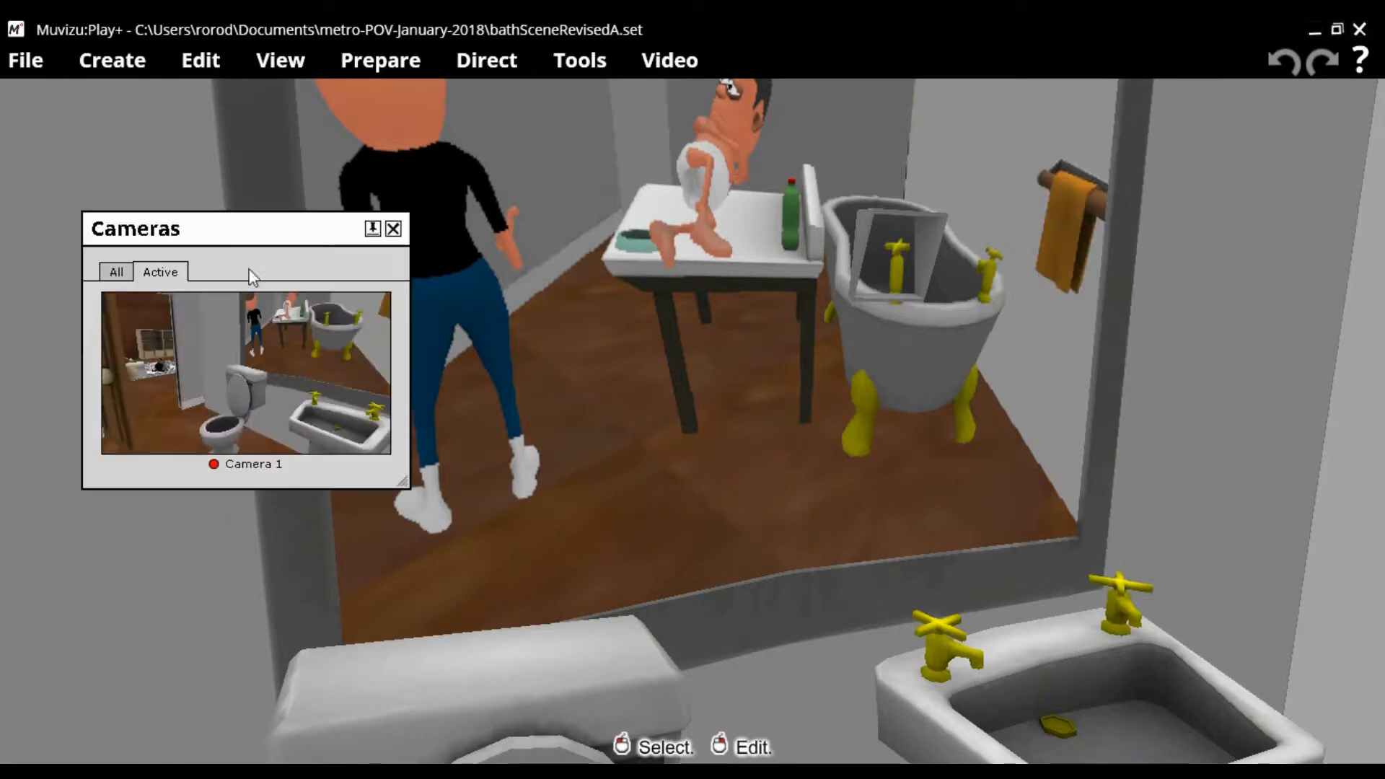
pyautogui.moveTo(404, 484); pyautogui.dragTo(703, 656)
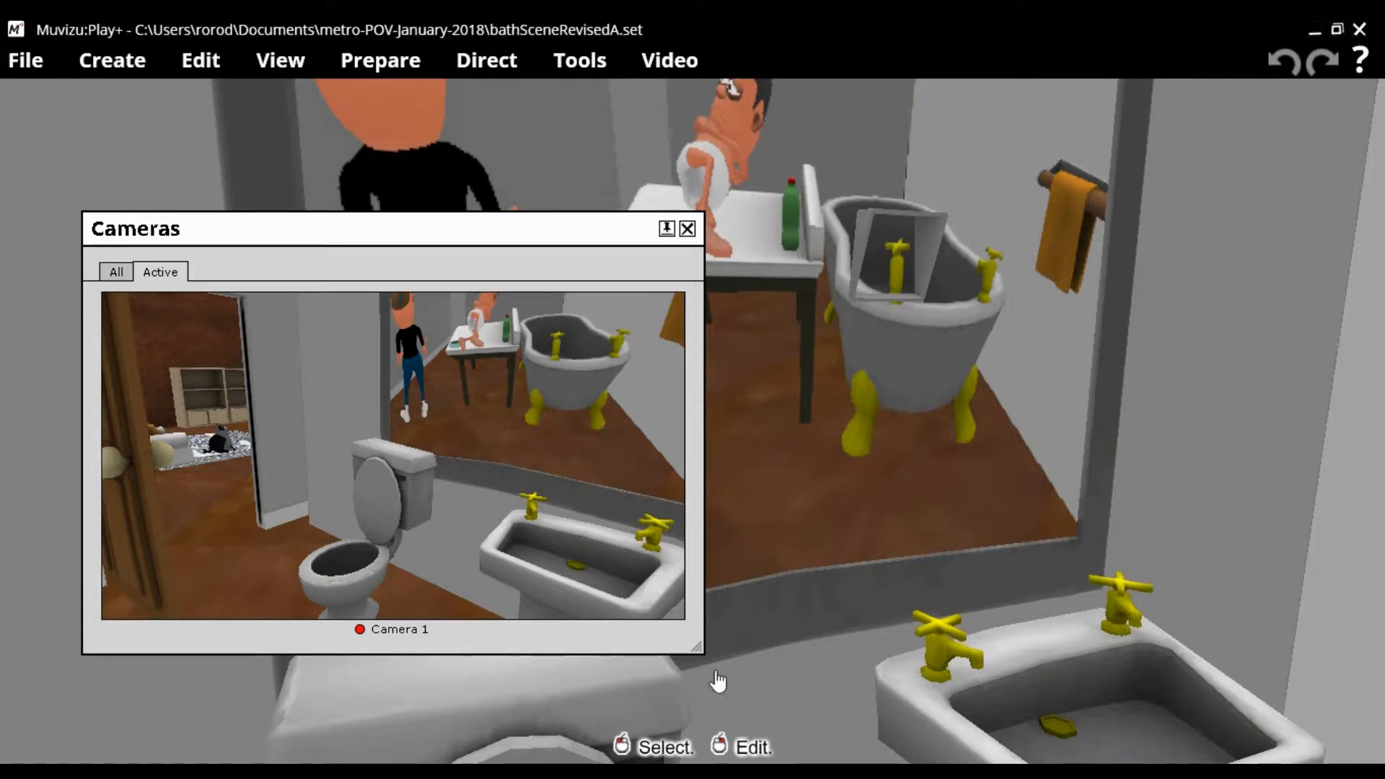
pyautogui.moveTo(691, 646); pyautogui.dragTo(362, 476)
pyautogui.moveTo(225, 227); pyautogui.dragTo(176, 180)
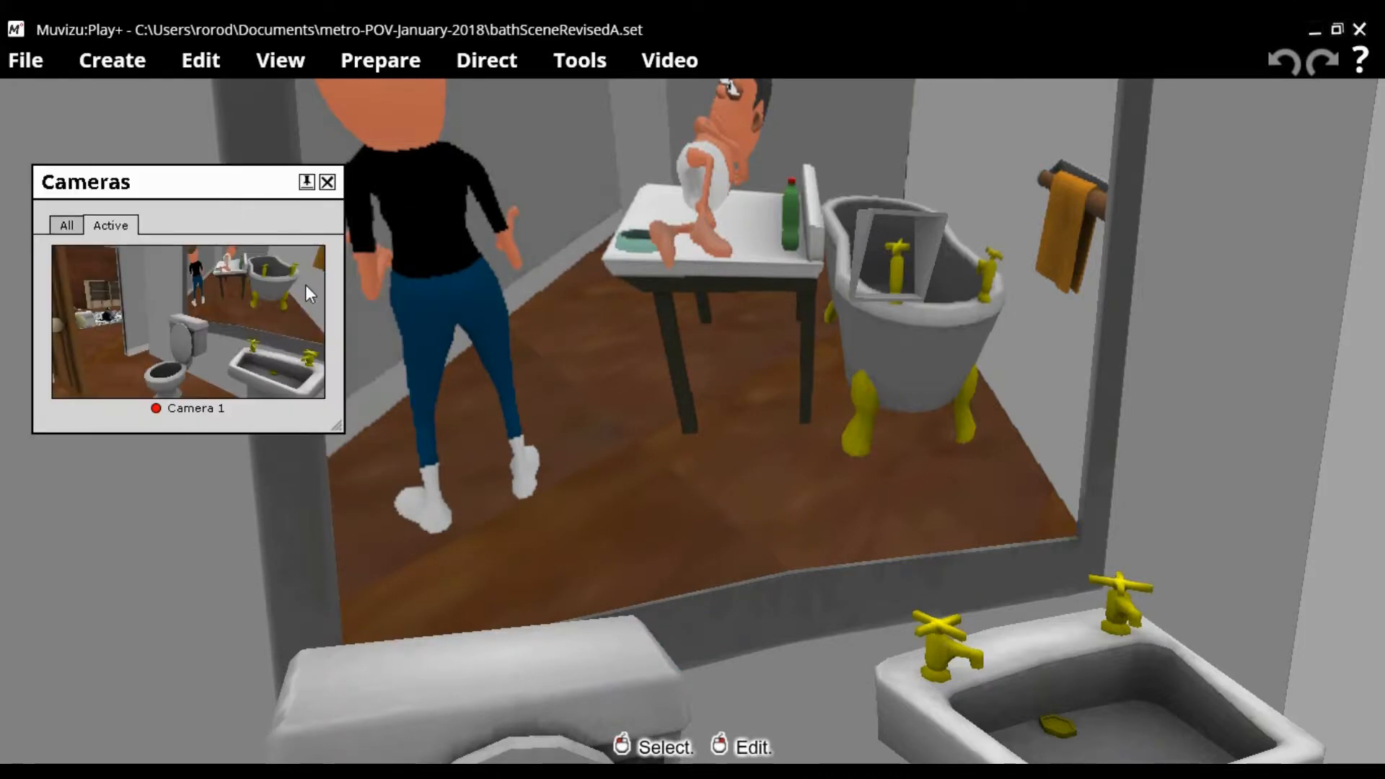
# Locate the back of the bathroom wall that frames the mirror and delete that wall
pyautogui.scroll(-6, 600, 417)
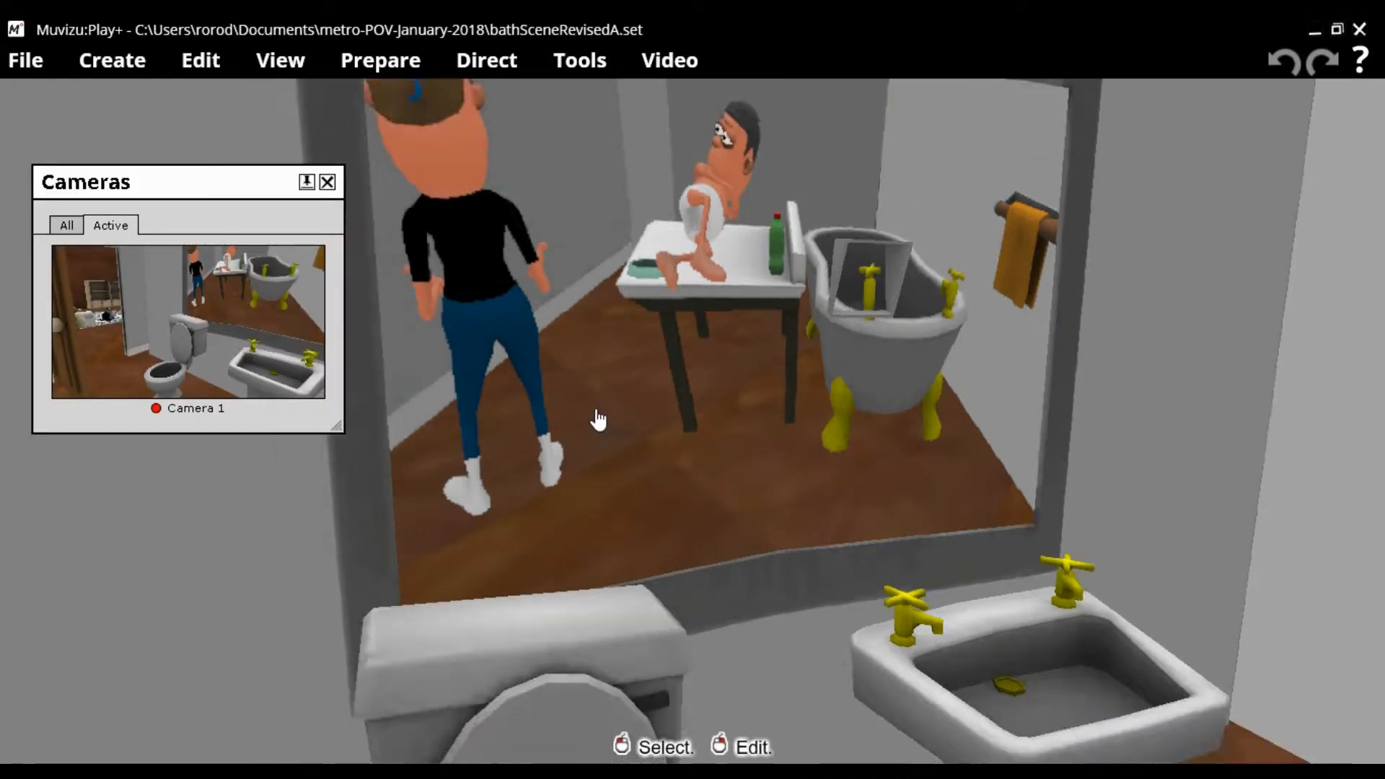
pyautogui.scroll(6, 832, 651)
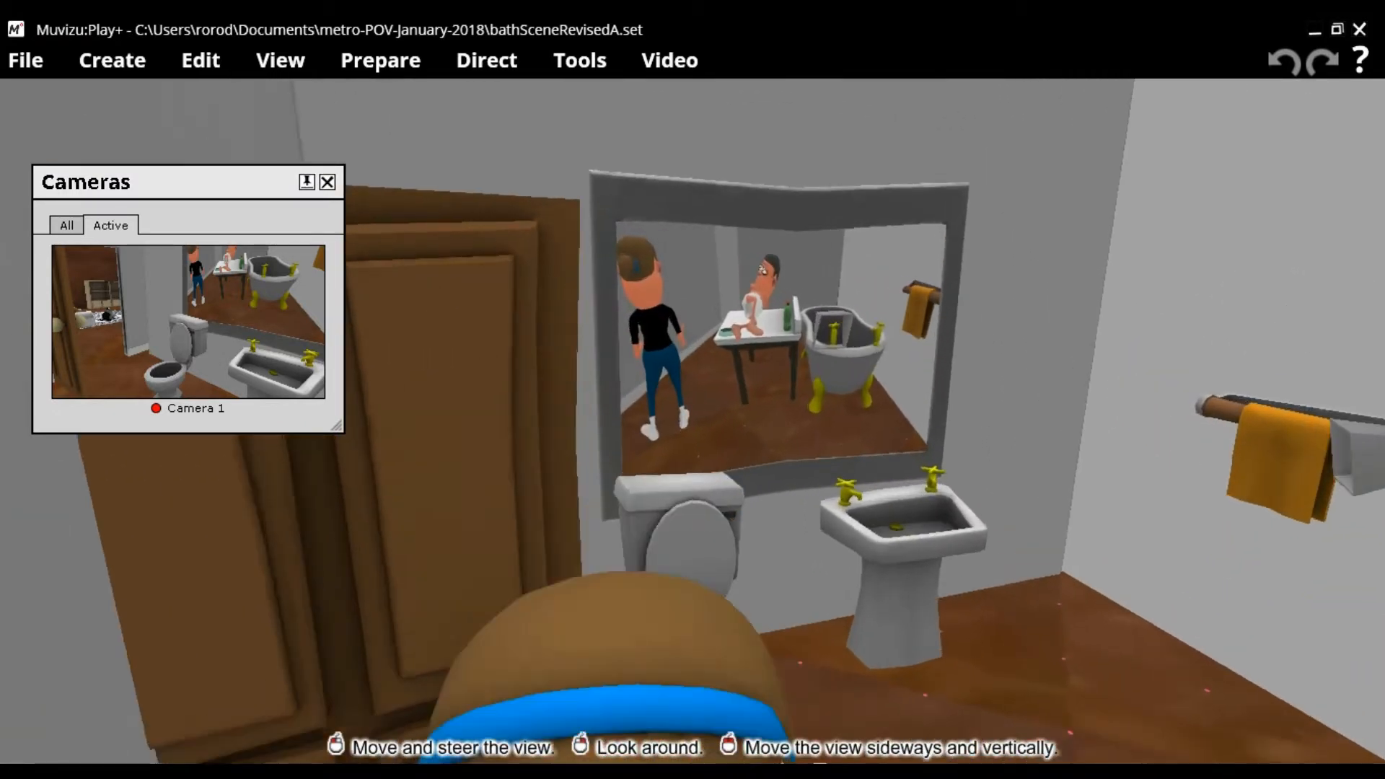
pyautogui.moveTo(832, 651); pyautogui.dragTo(832, 455)
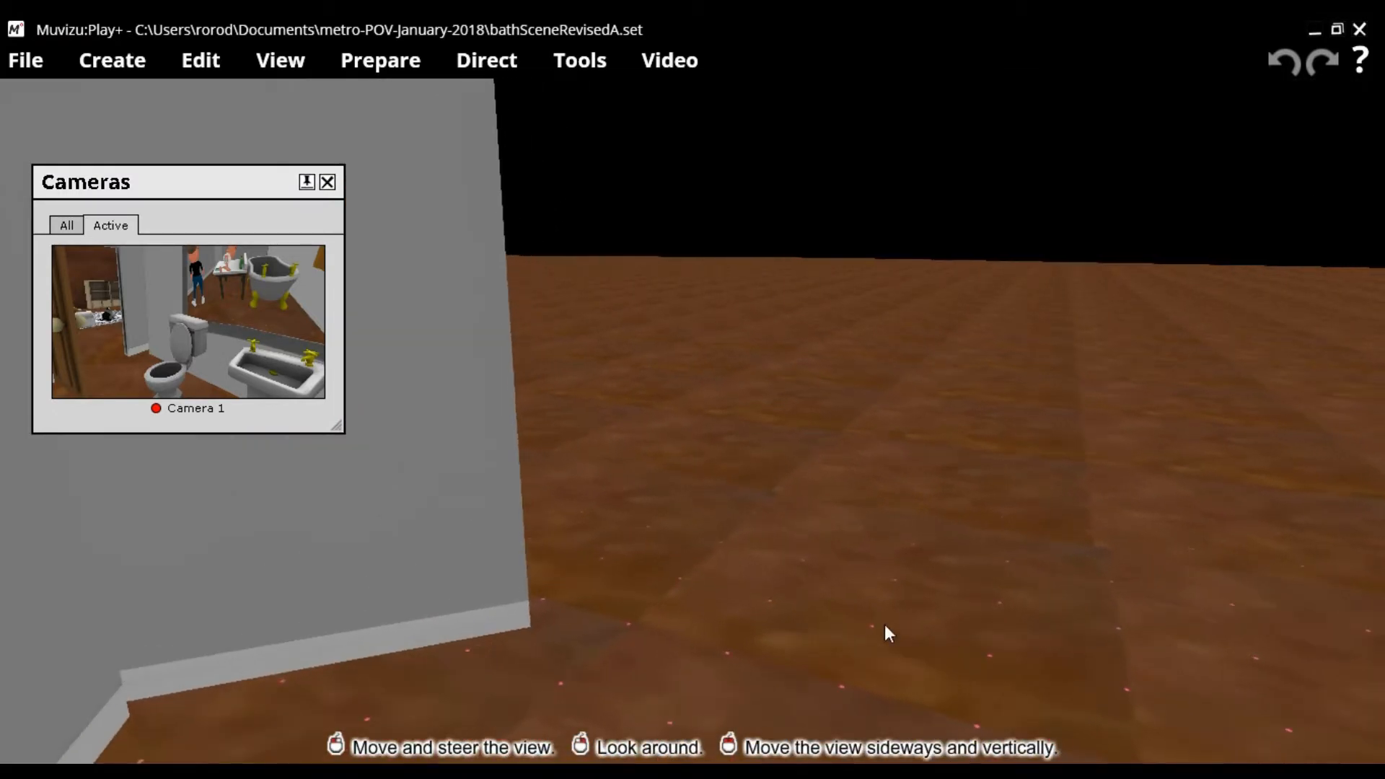
pyautogui.moveTo(884, 551); pyautogui.dragTo(188, 570, button='right')
pyautogui.moveTo(995, 711); pyautogui.dragTo(1204, 714, button='right')
pyautogui.moveTo(995, 711); pyautogui.dragTo(984, 681)
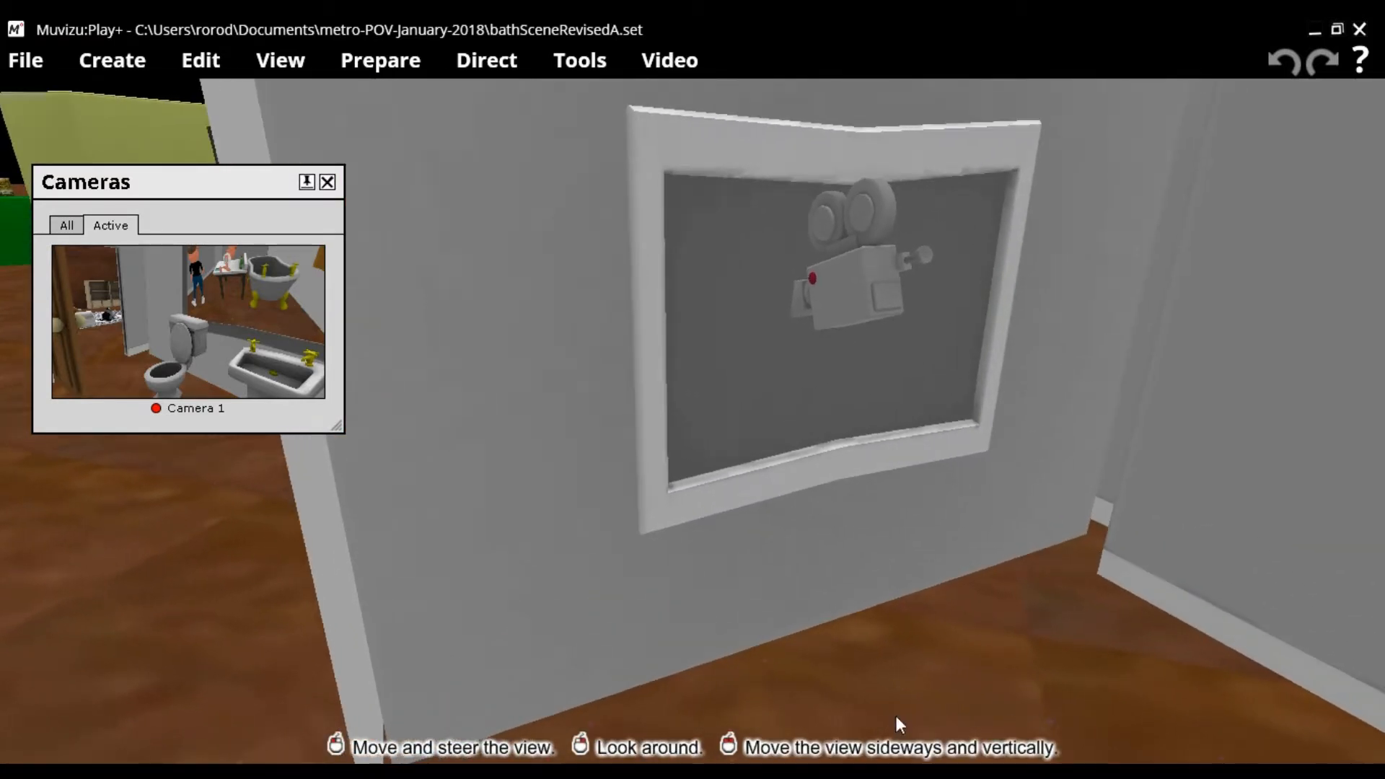
pyautogui.click(584, 542)
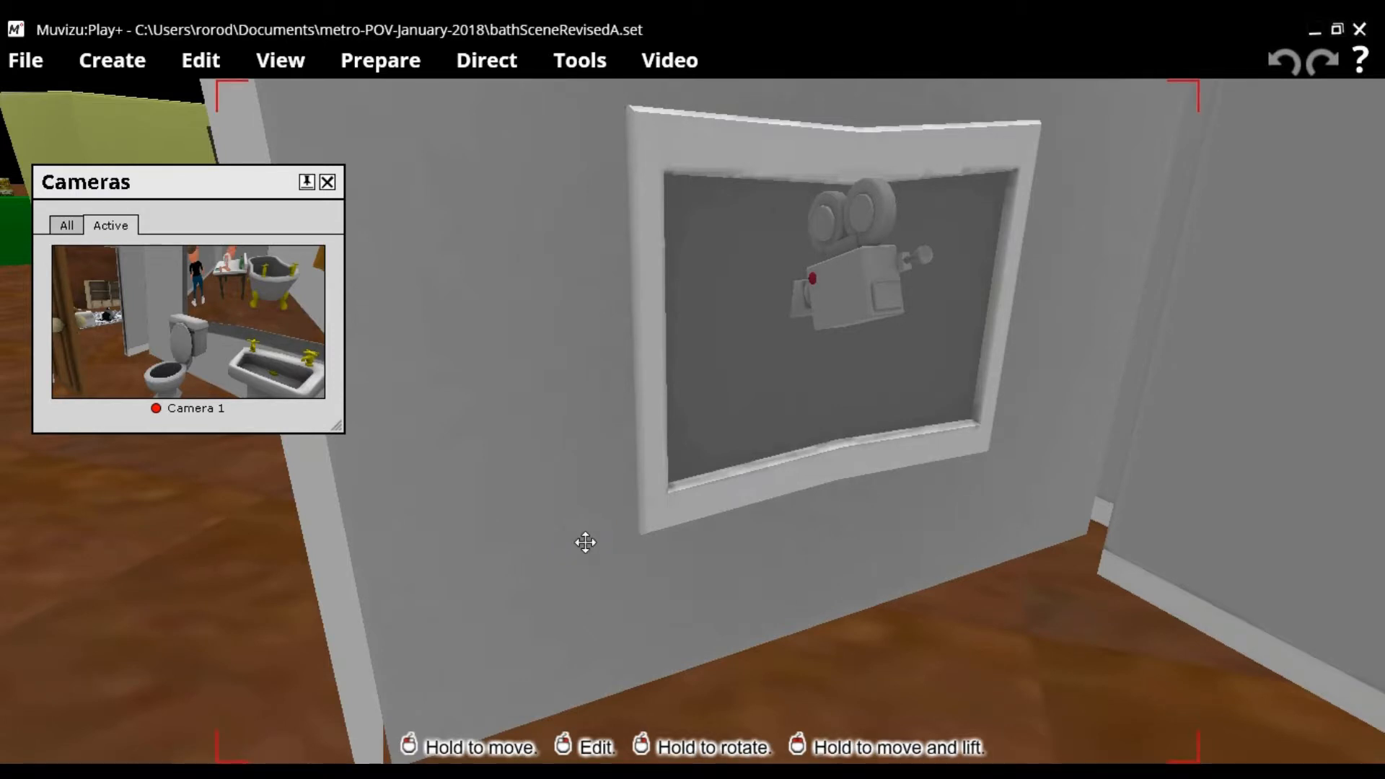
pyautogui.press('Delete')
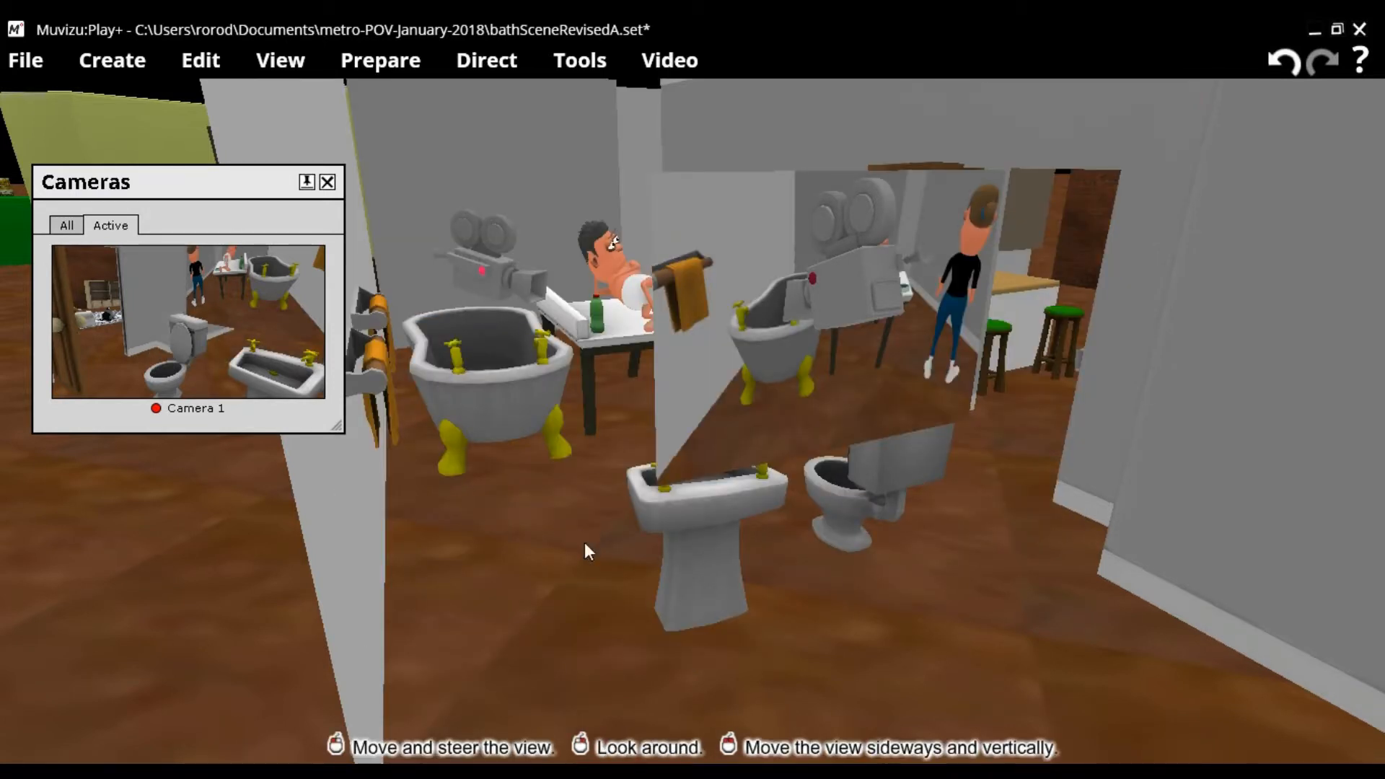
# Examine the exposed mirror image and its camera behind the sink and toilet from outside the bathroom
pyautogui.moveTo(587, 548); pyautogui.dragTo(595, 490, button='right')
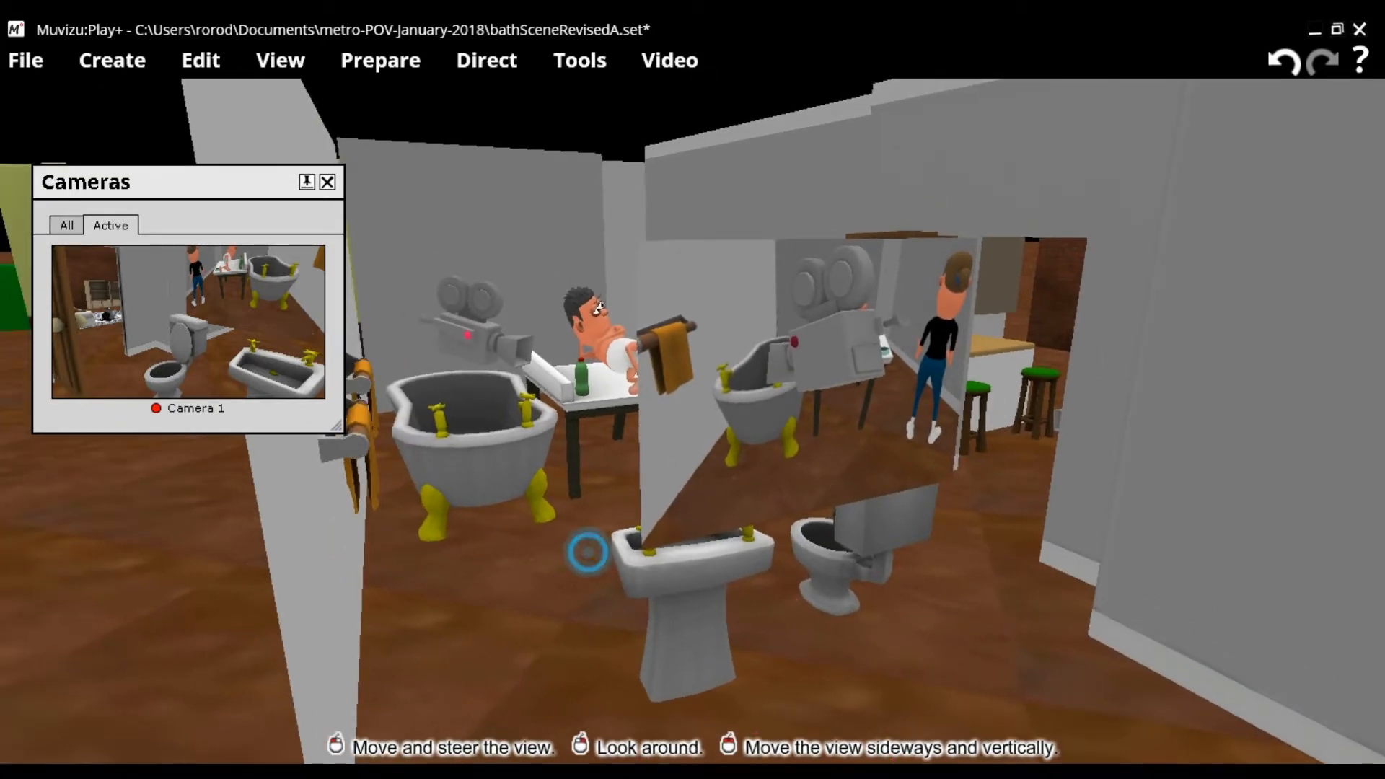
pyautogui.moveTo(587, 552); pyautogui.dragTo(590, 639, button='right')
pyautogui.moveTo(1034, 703); pyautogui.dragTo(926, 665, button='right')
pyautogui.moveTo(1036, 700); pyautogui.dragTo(1222, 724, button='right')
pyautogui.moveTo(1126, 741); pyautogui.dragTo(1146, 656, button='right')
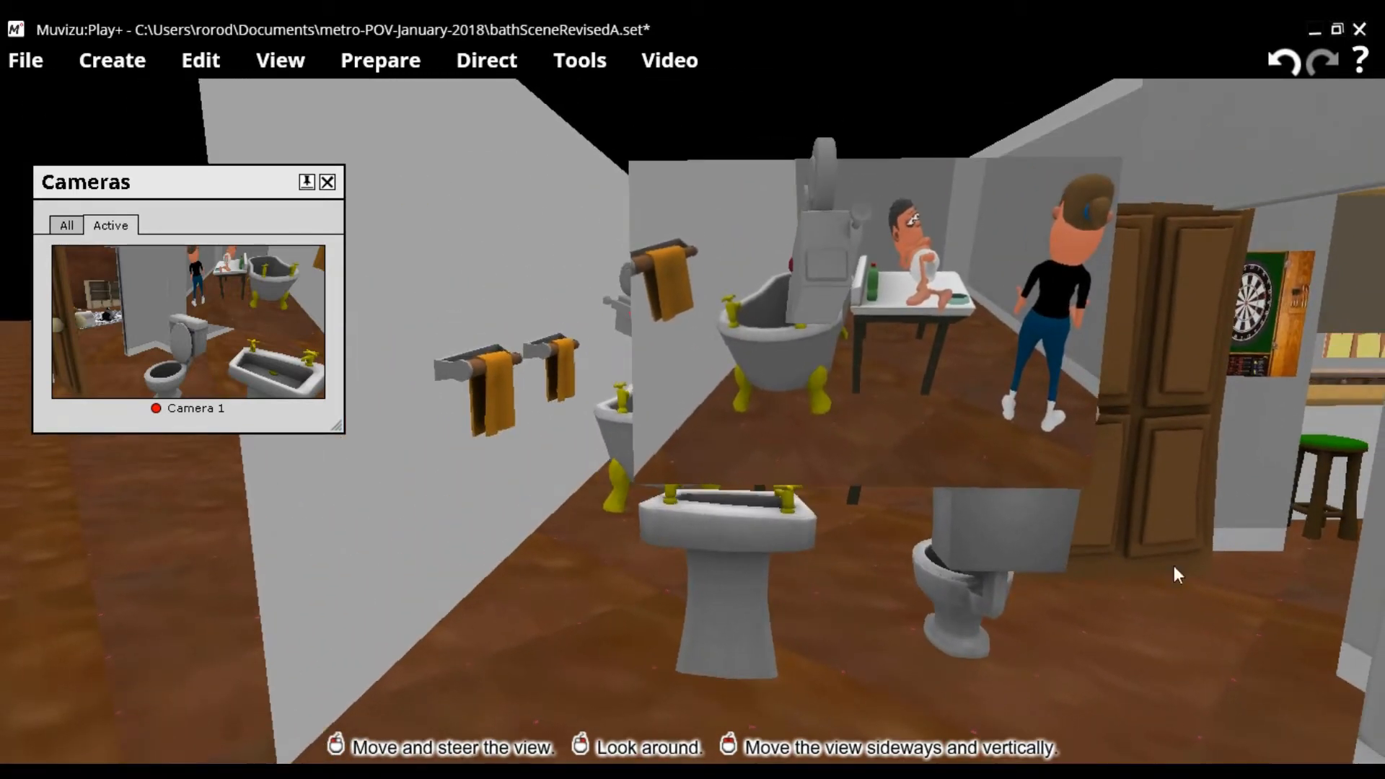
# Toggle the mirror wall's deletion by undoing, redoing and undoing it again while viewing the wall from behind
pyautogui.click(1284, 62)
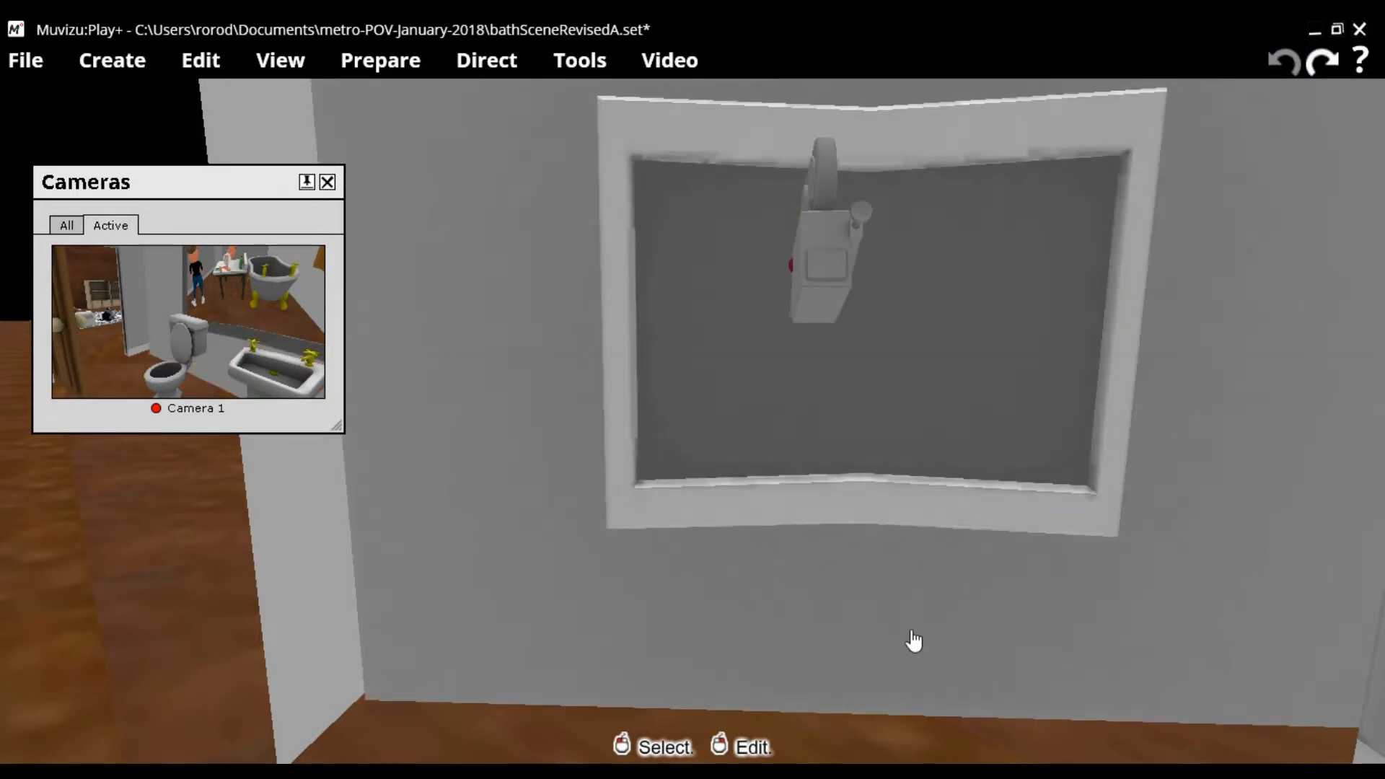
pyautogui.click(1324, 63)
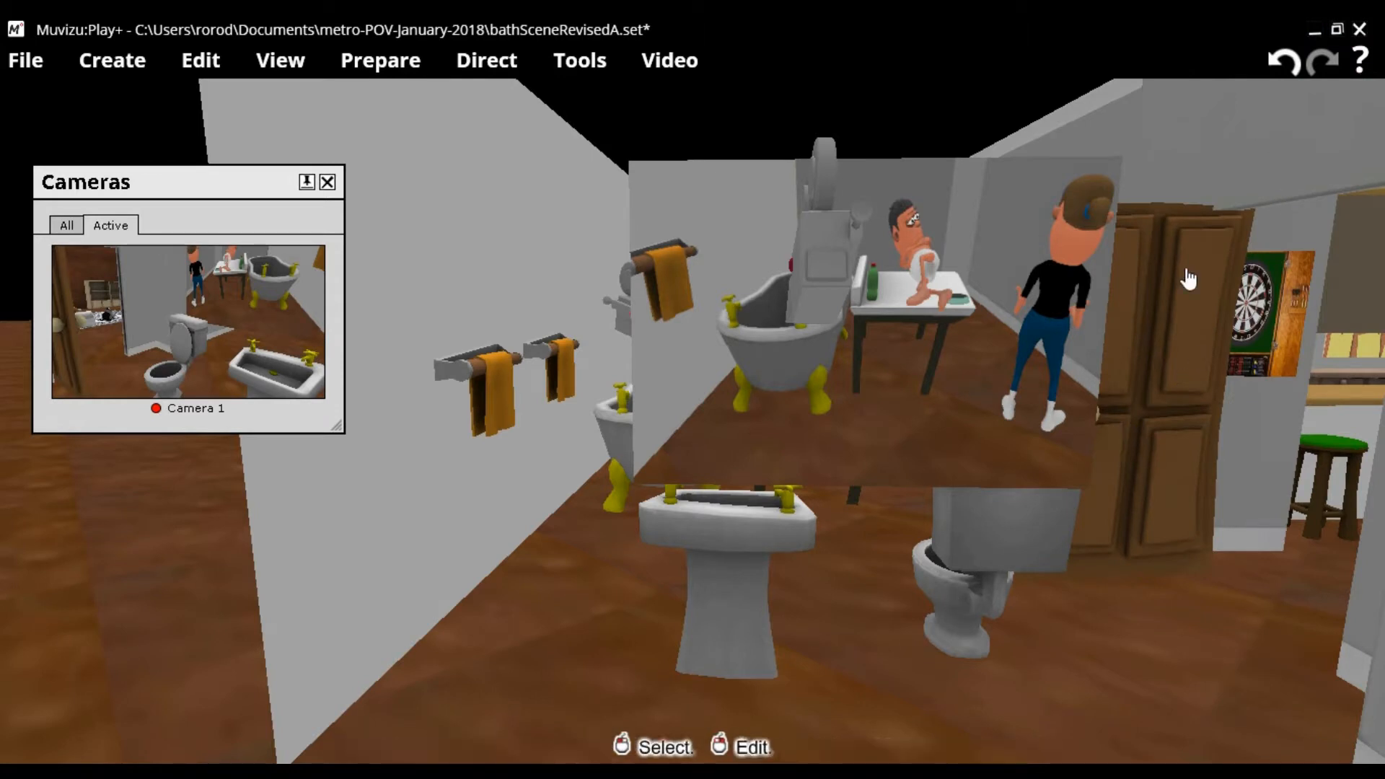
pyautogui.click(1274, 59)
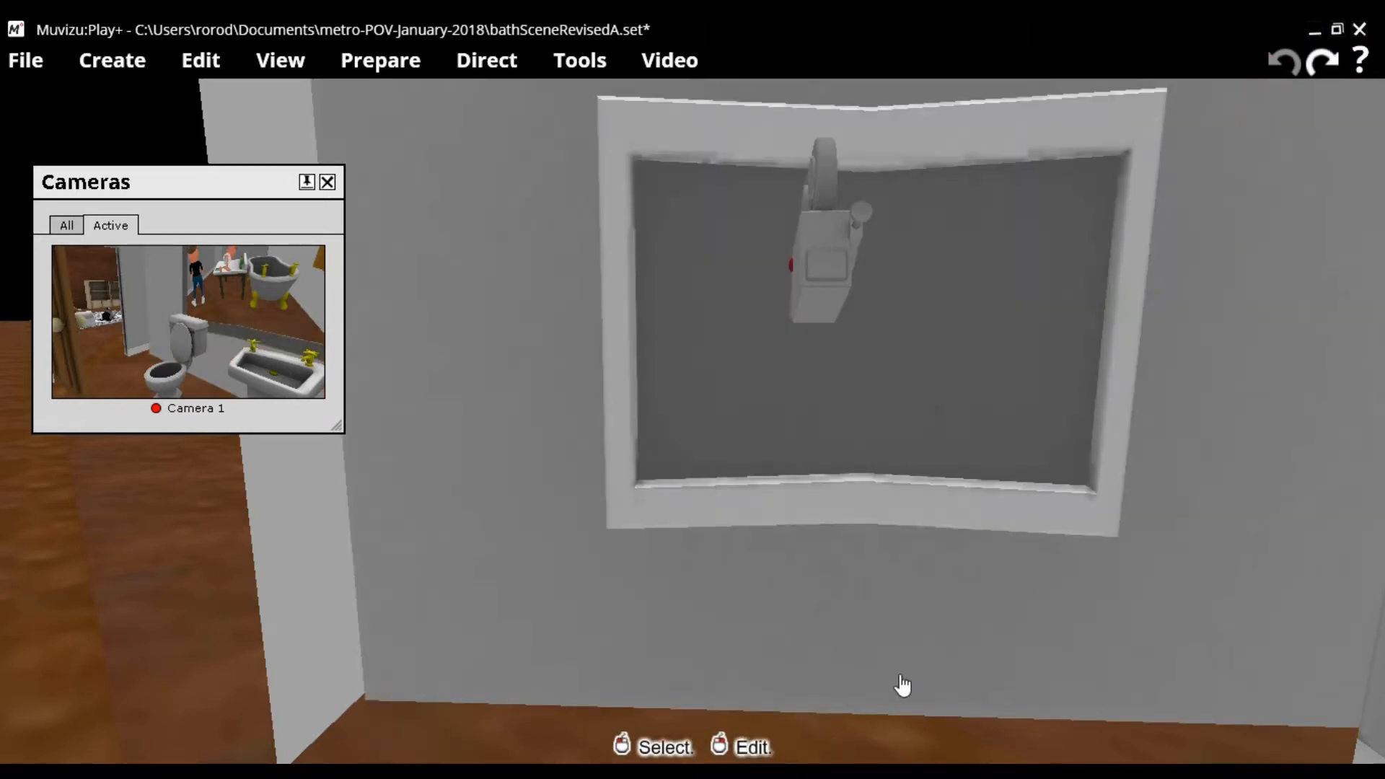
# Redo the mirror wall's deletion to inspect the mirror image from inside the bathroom, and undo it again
pyautogui.moveTo(852, 726); pyautogui.dragTo(628, 580)
pyautogui.moveTo(543, 611); pyautogui.dragTo(483, 616)
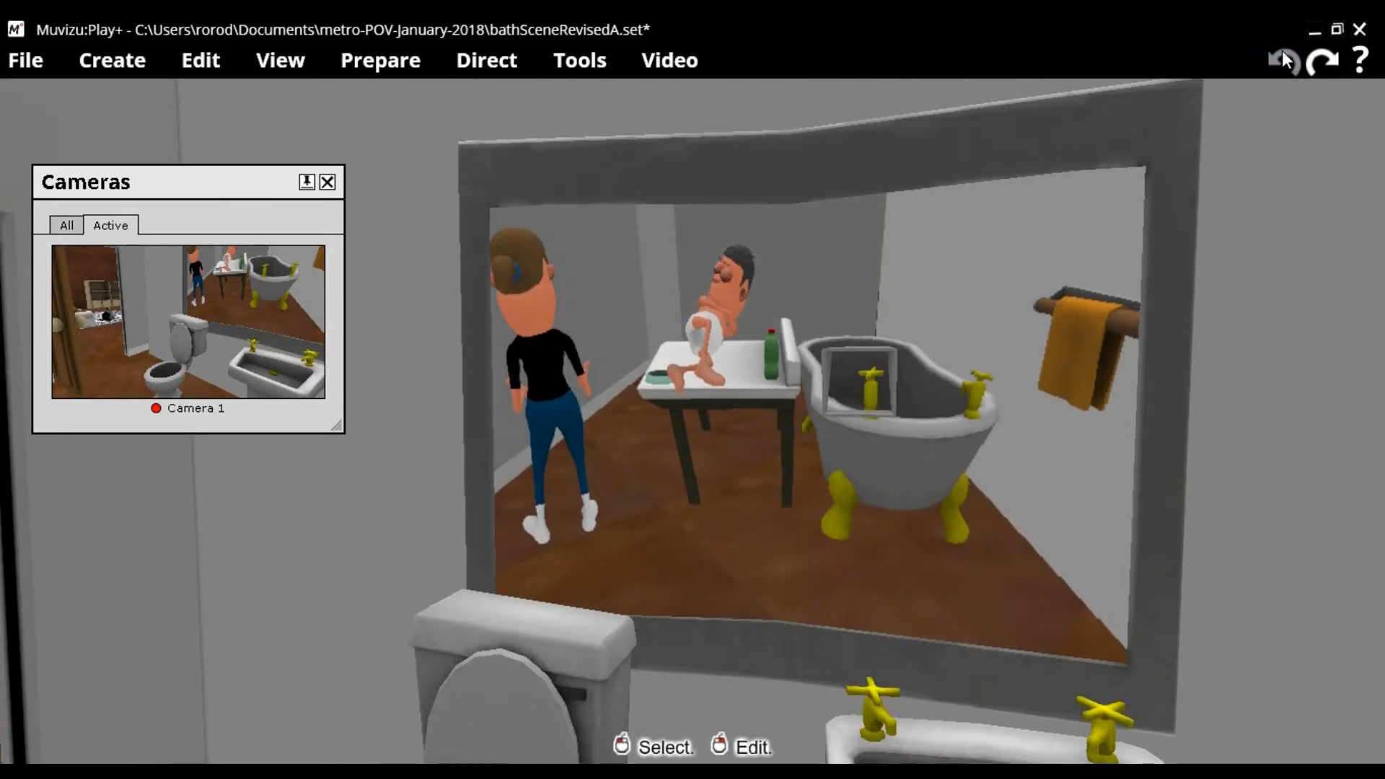
pyautogui.click(1327, 62)
pyautogui.moveTo(1235, 480); pyautogui.dragTo(1217, 483)
pyautogui.moveTo(1218, 483); pyautogui.dragTo(1211, 556, button='right')
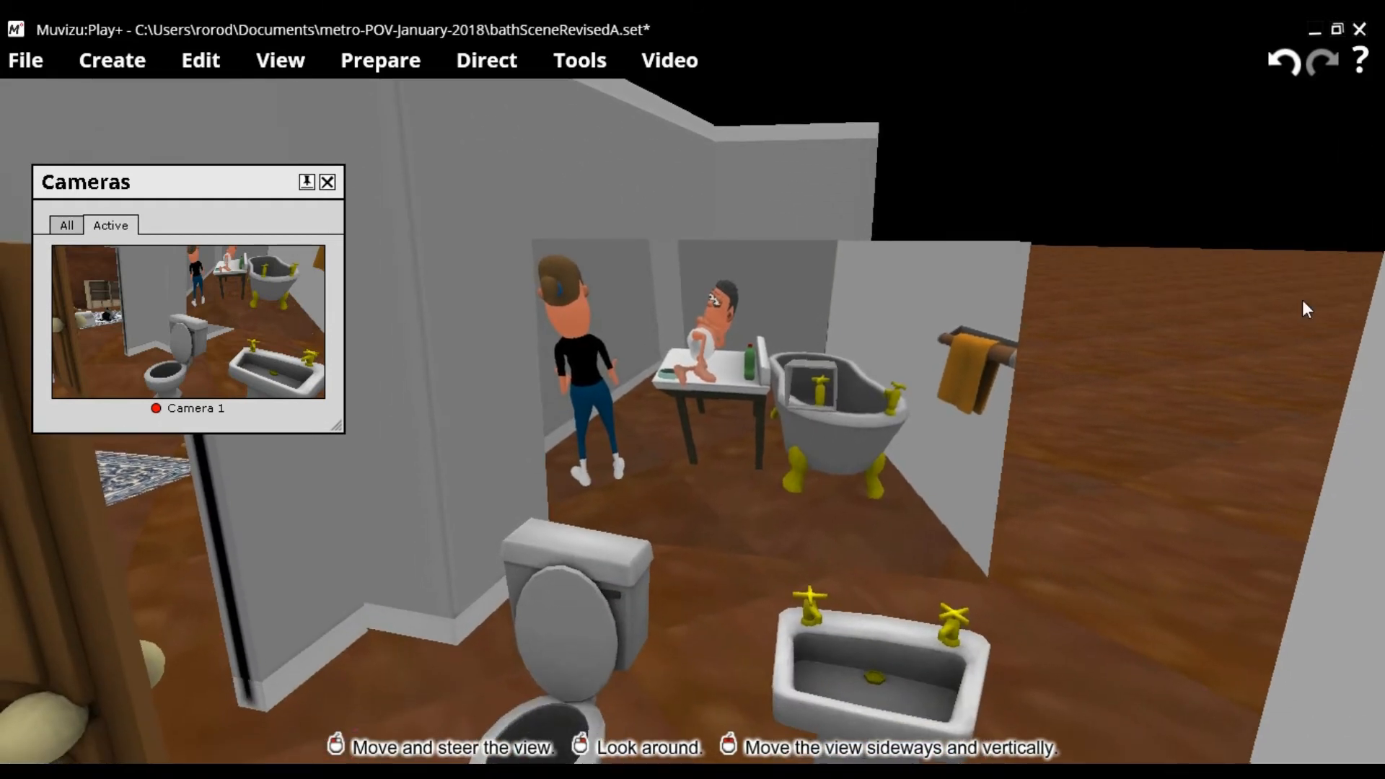
pyautogui.click(1271, 58)
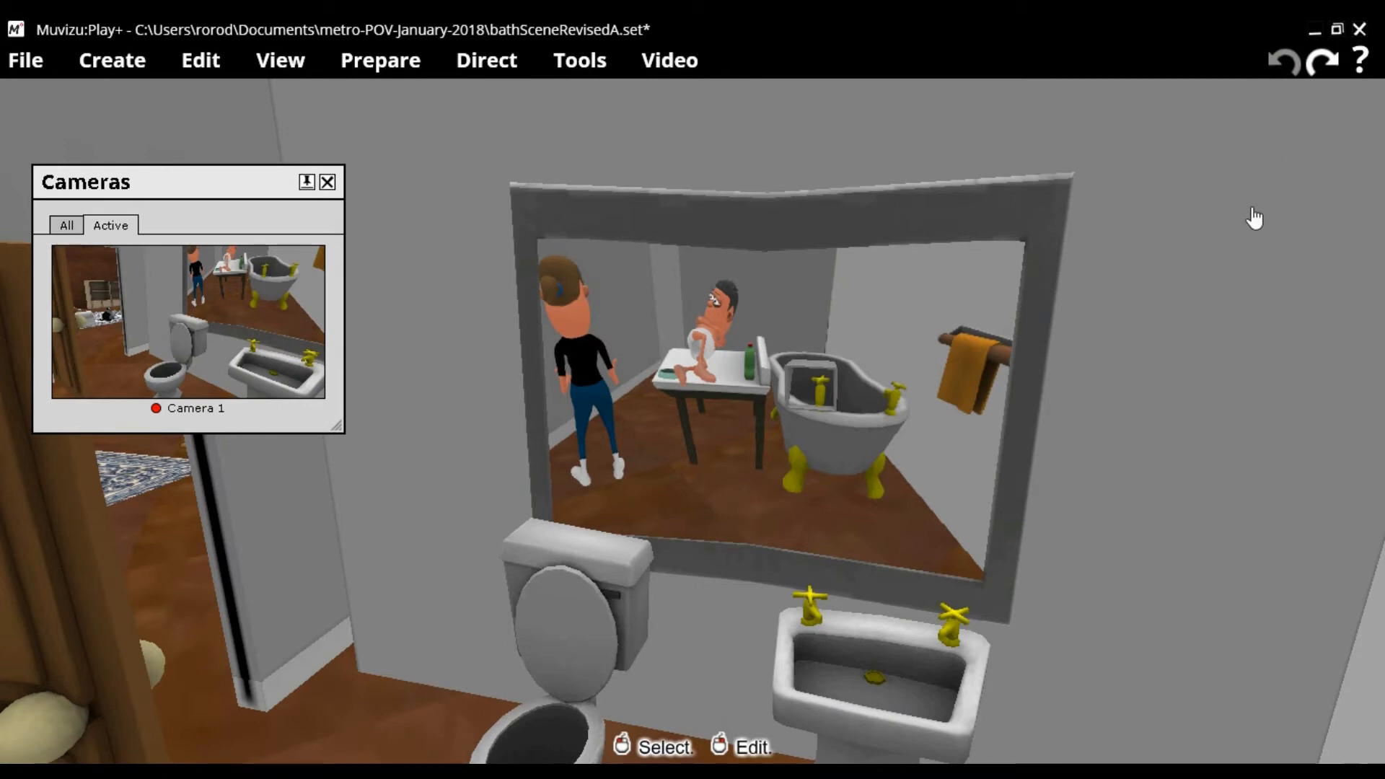